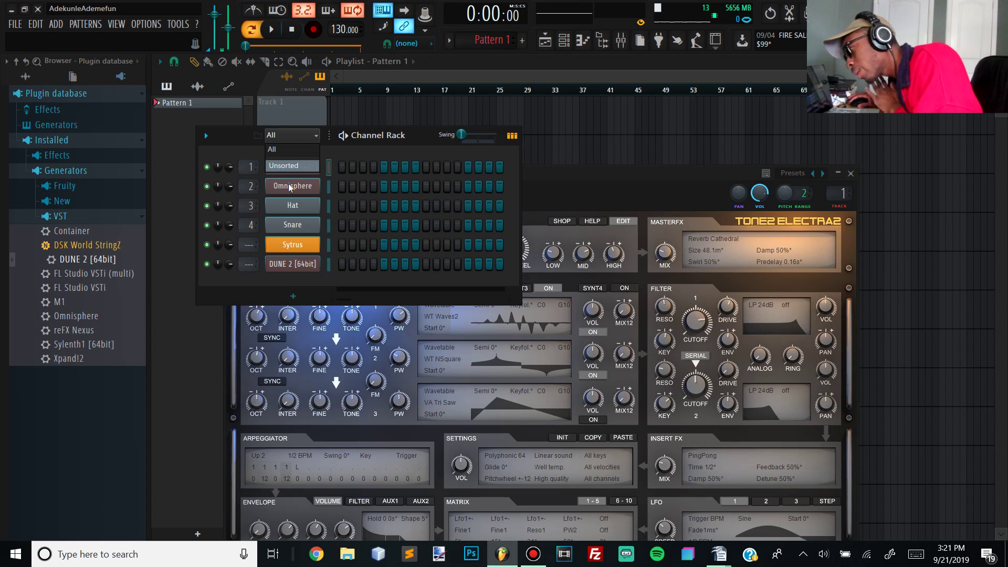
# Open the DUNE 2 channel's piano roll and delete the one-bar F#4 and A#3 notes at bar 1.
pyautogui.click(292, 186)
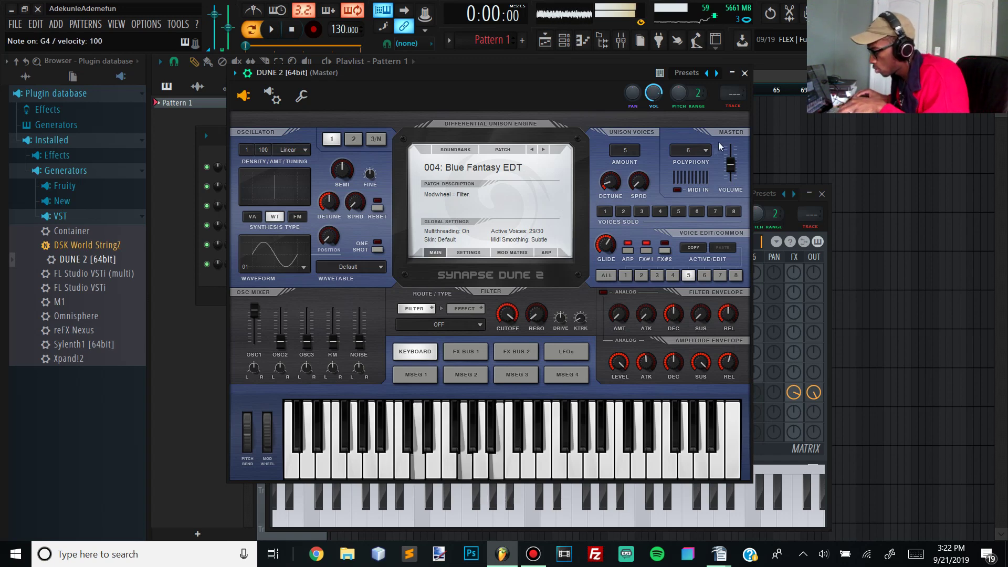
pyautogui.click(766, 80)
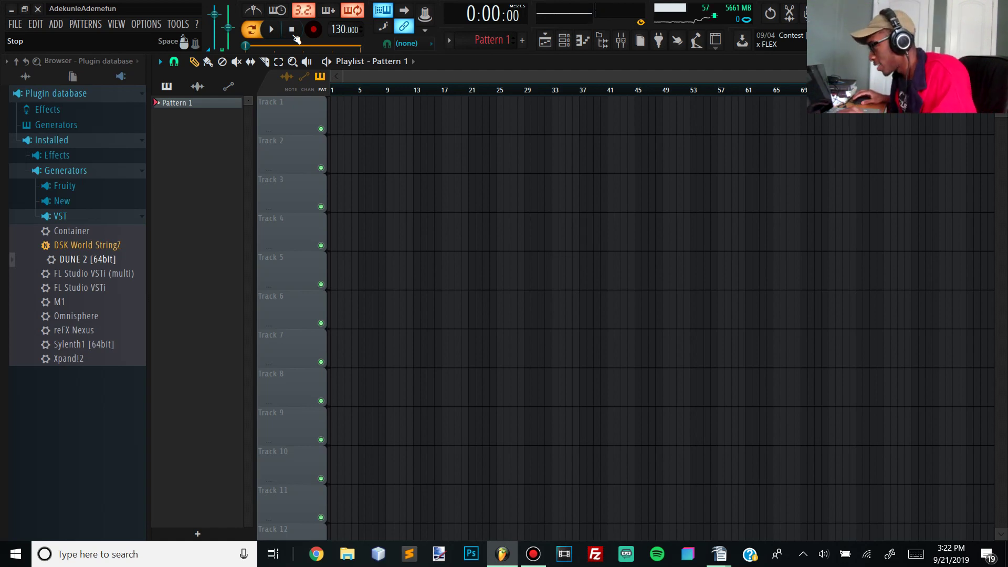
pyautogui.click(579, 45)
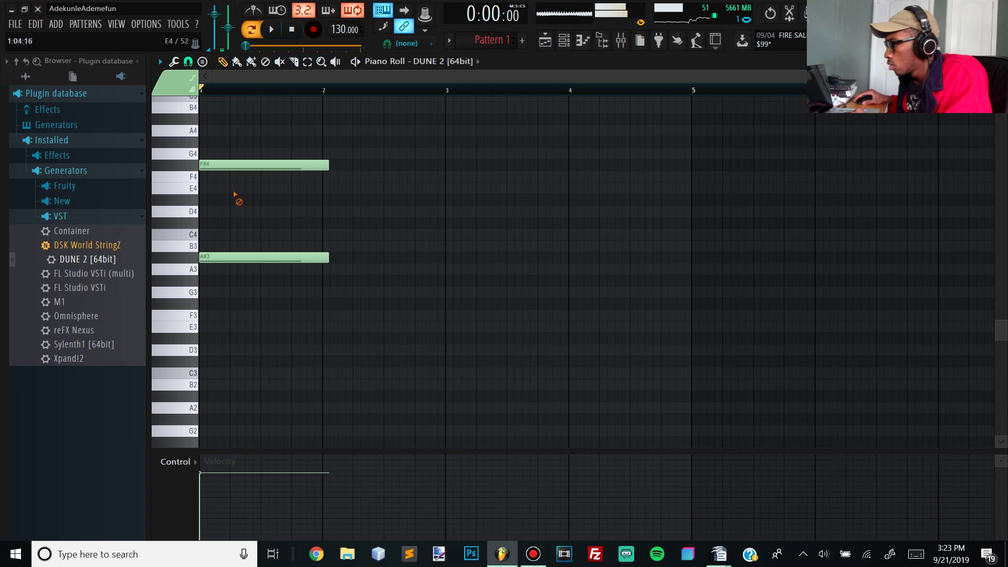
pyautogui.rightClick(243, 257)
pyautogui.rightClick(268, 166)
pyautogui.scroll(6, 268, 176)
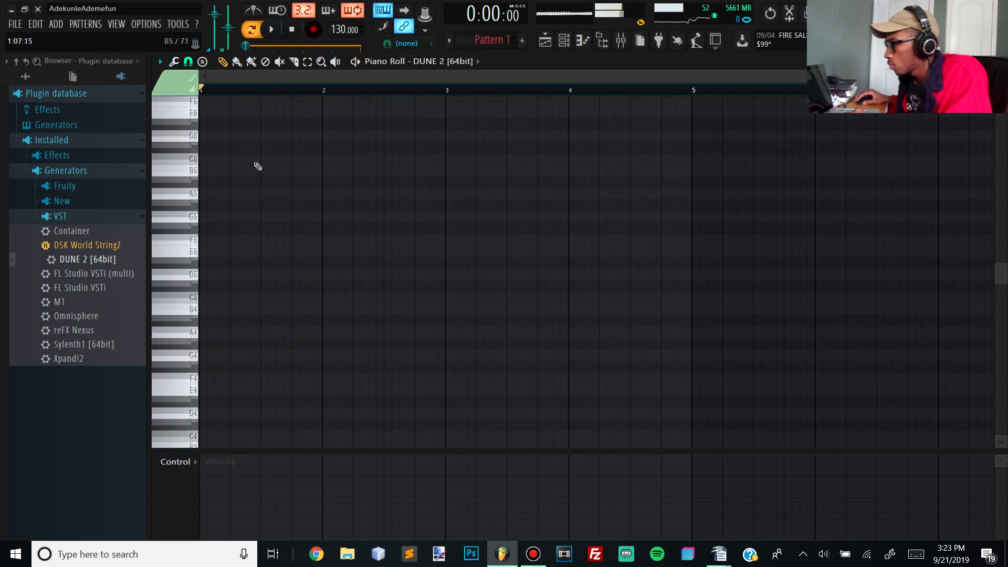
pyautogui.click(203, 165)
pyautogui.rightClick(242, 167)
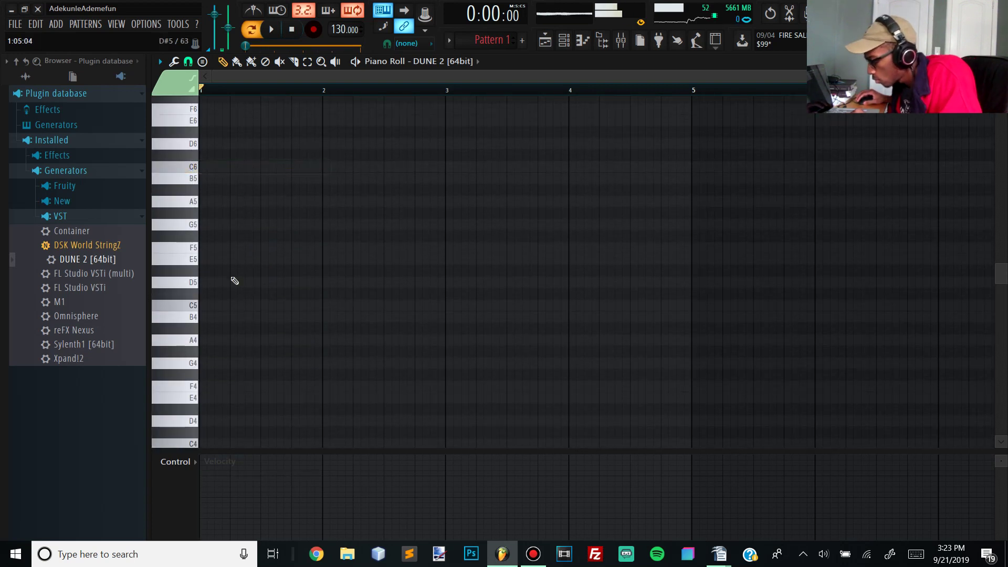
pyautogui.click(223, 270)
# Audition the chord D4-F4-A4, followed by E4-G4-B4 and D4-F4-A4 again, on the DUNE 2 sound.
pyautogui.press('x')
pyautogui.press('v')
pyautogui.press('n')
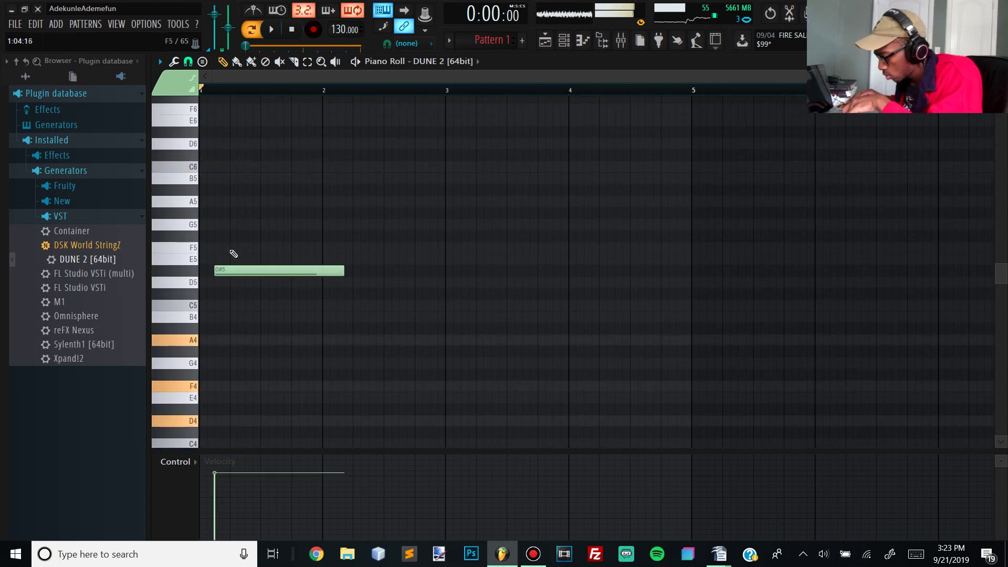
pyautogui.press('c')
pyautogui.press('b')
pyautogui.press('m')
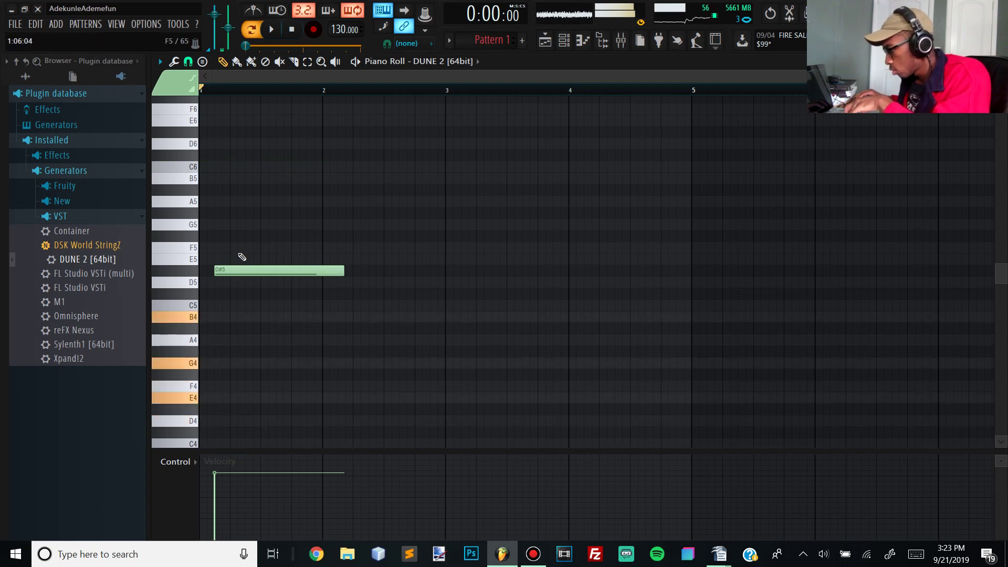
pyautogui.press('x')
pyautogui.press('v')
pyautogui.press('n')
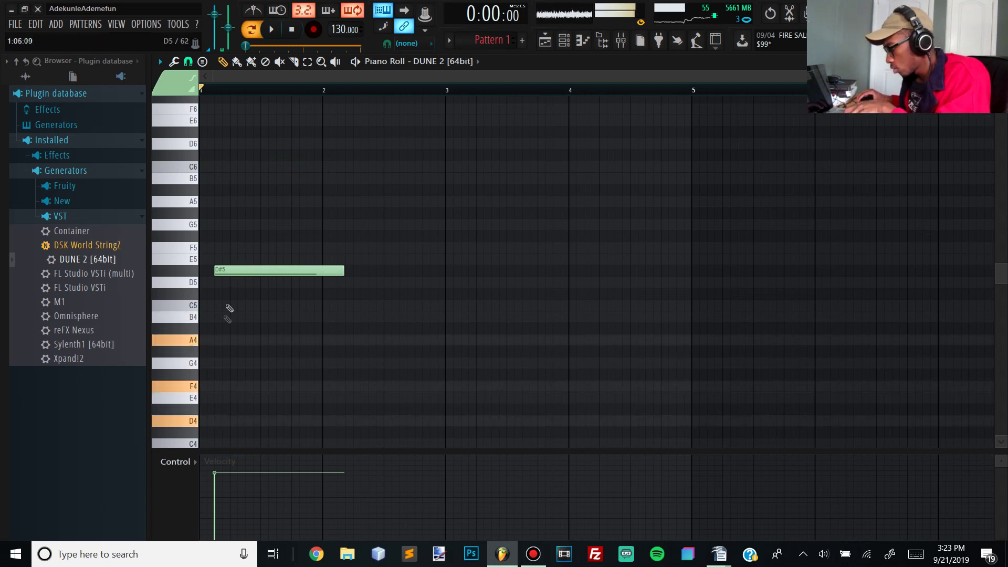
# Draw the notes A4 at bar 1, C5 at bar 2 and A#4 at bar 3, removing the trial notes in bar 2.
pyautogui.moveTo(219, 339); pyautogui.dragTo(168, 340)
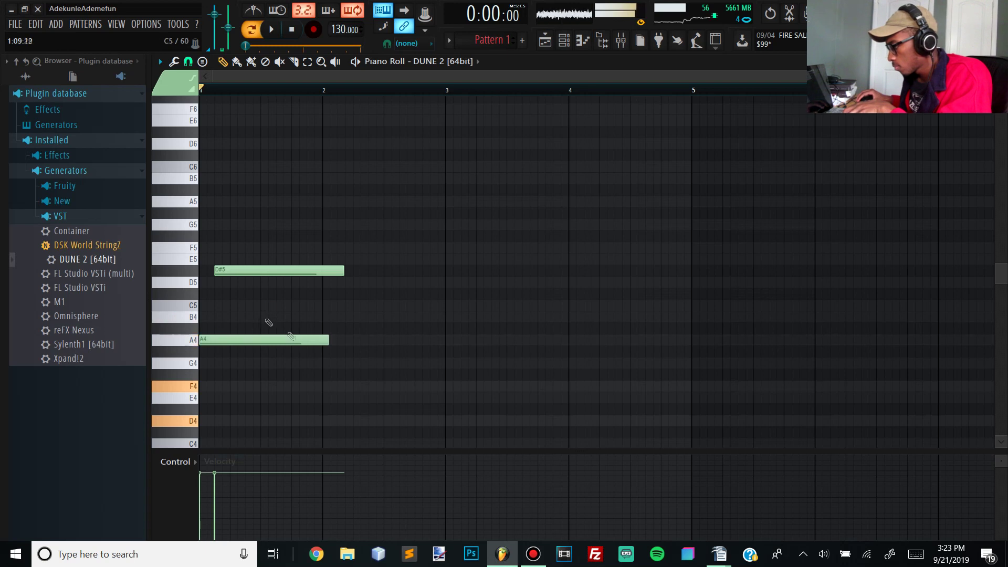
pyautogui.click(325, 328)
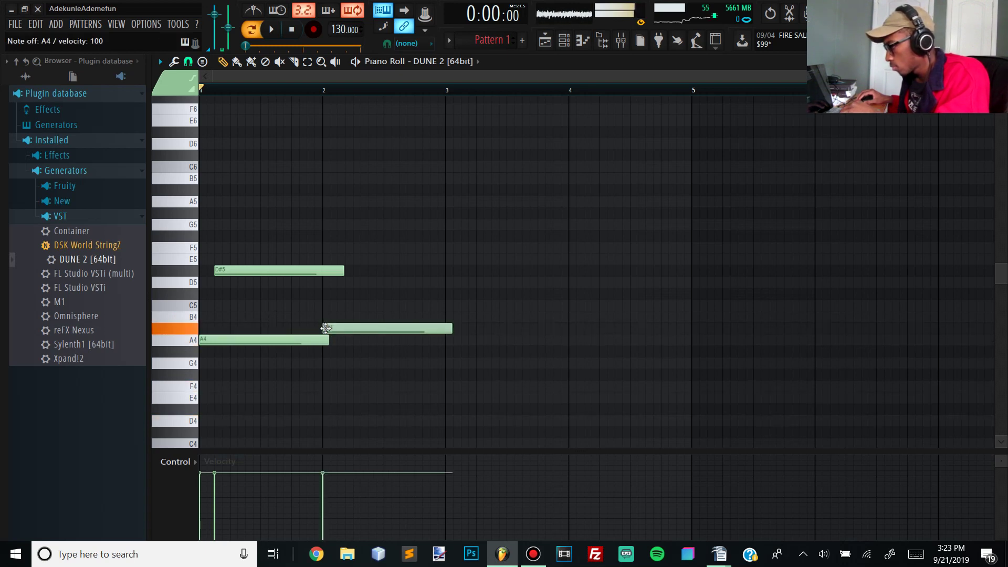
pyautogui.click(327, 315)
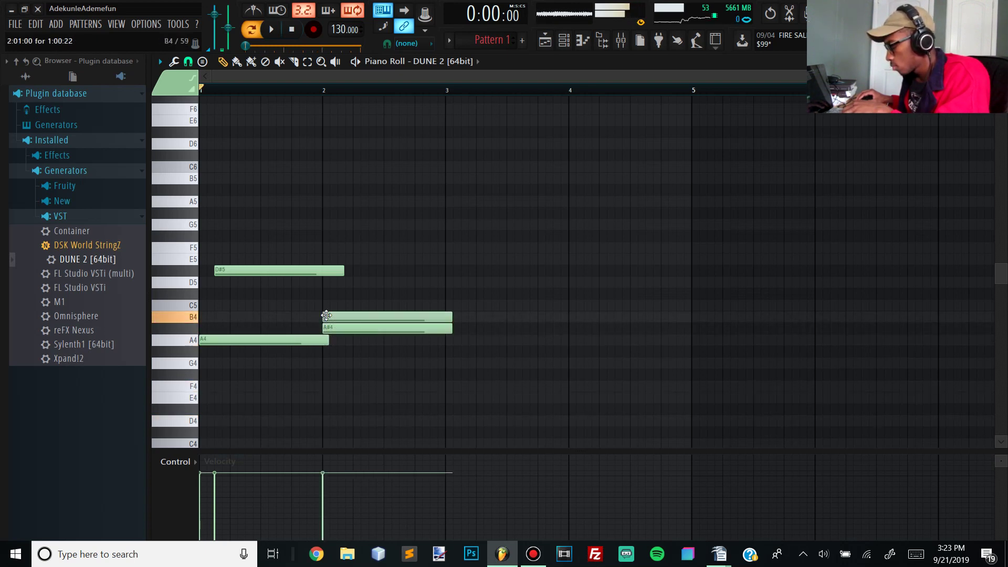
pyautogui.click(325, 305)
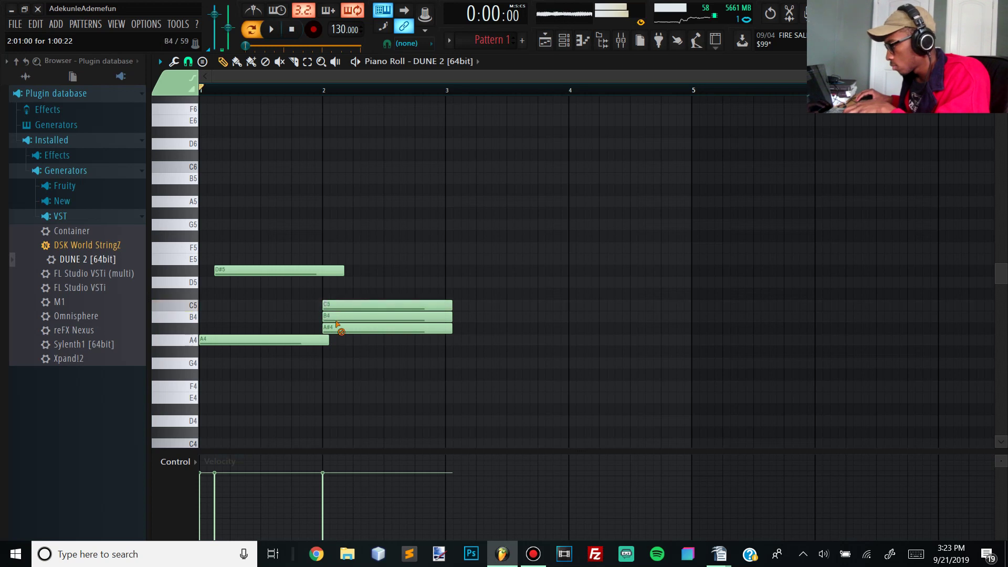
pyautogui.rightClick(338, 324)
pyautogui.moveTo(447, 338); pyautogui.dragTo(446, 320)
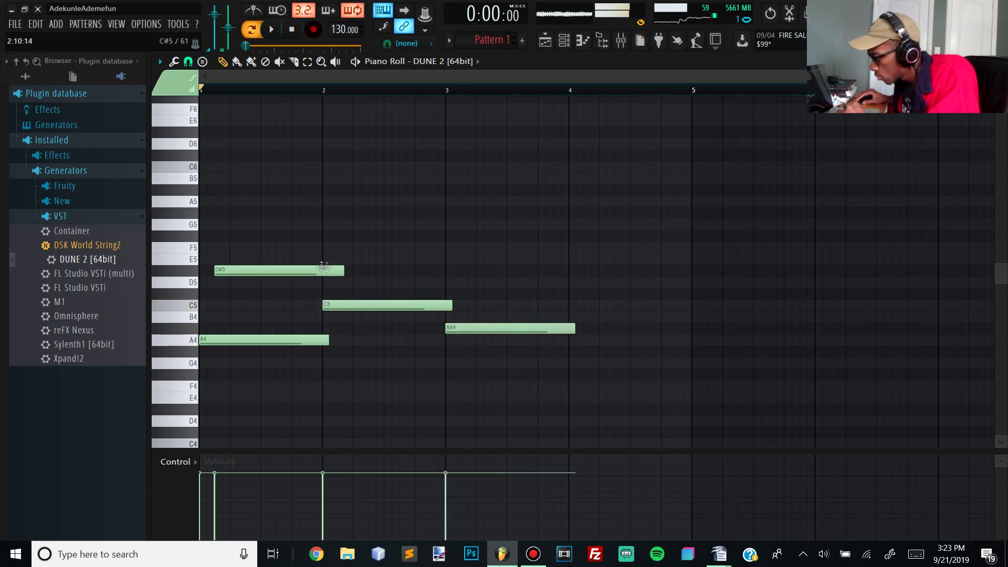
# Delete the D#5 note and trim the A4 and C5 notes to one bar each.
pyautogui.rightClick(315, 270)
pyautogui.moveTo(447, 293); pyautogui.dragTo(455, 294)
pyautogui.rightClick(474, 298)
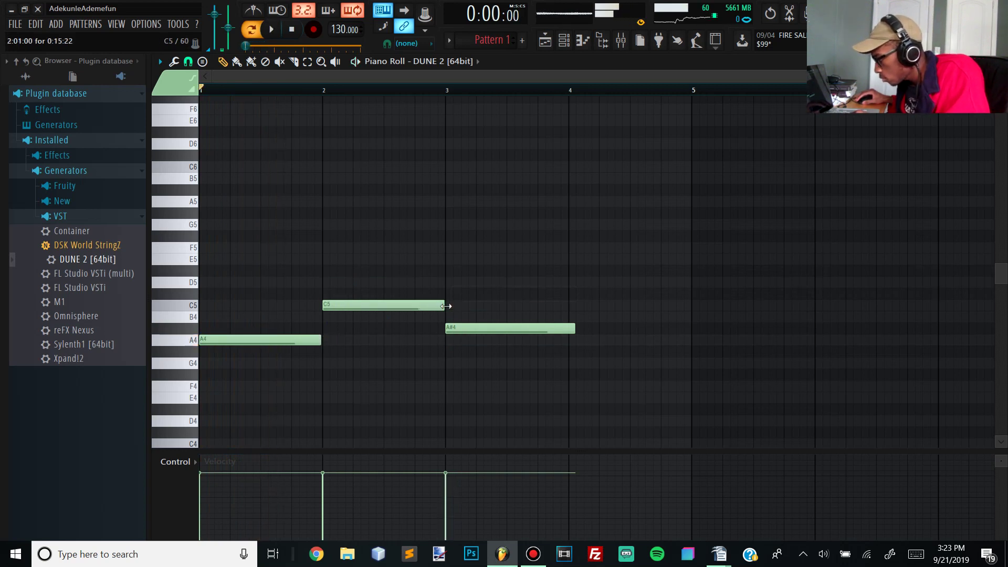
# Play the pattern briefly and audition the chords E4-G4-B4 and D4-F4-A4 against the drawn notes.
pyautogui.press('space')
pyautogui.press('space')
pyautogui.press('c')
pyautogui.press('b')
pyautogui.press('m')
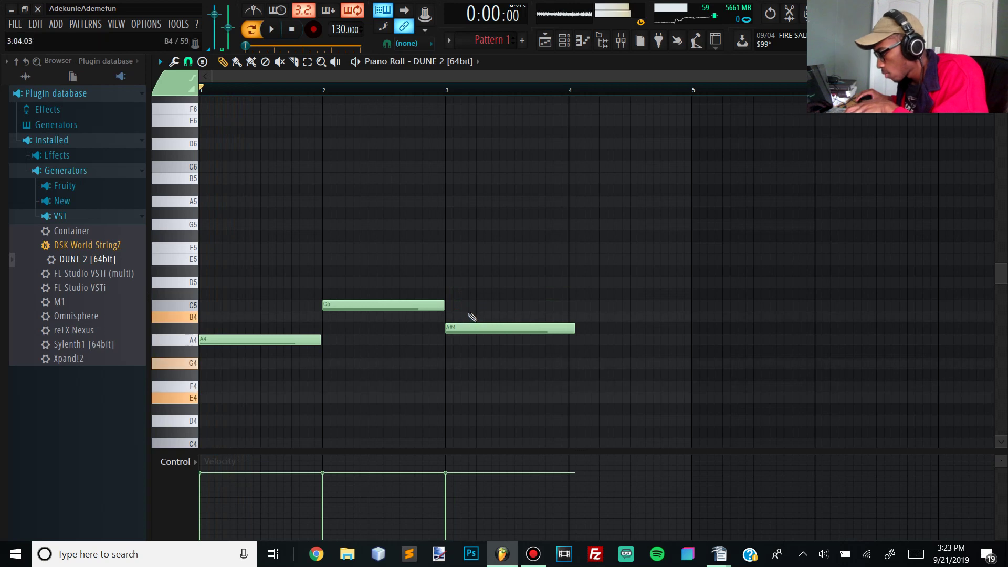
pyautogui.press('x')
pyautogui.press('v')
pyautogui.press('n')
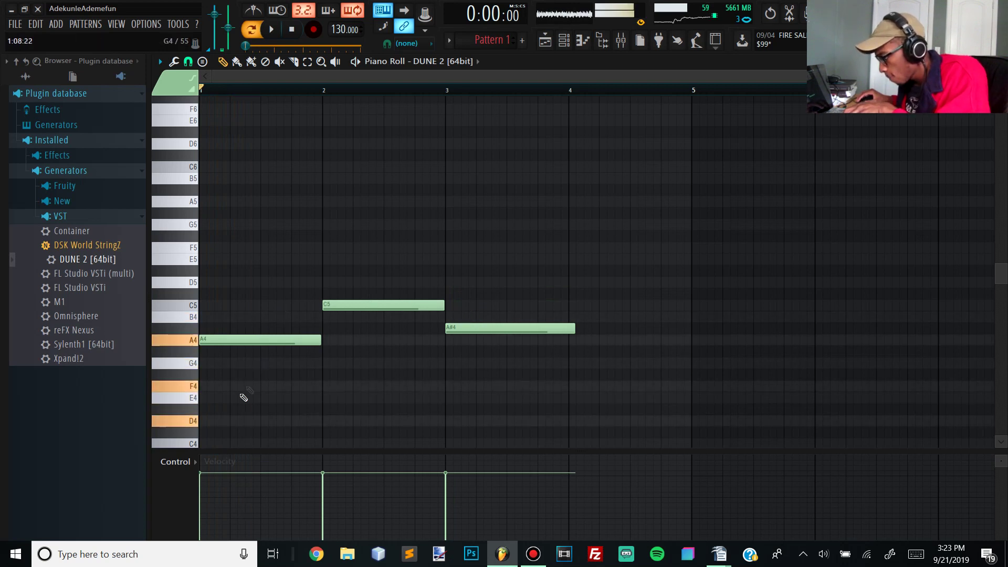
# Complete a D4-F4-A4 chord in bar 1 and build an E4-G4-B4 chord in bar 2, replacing the C5 note.
pyautogui.click(206, 386)
pyautogui.click(206, 421)
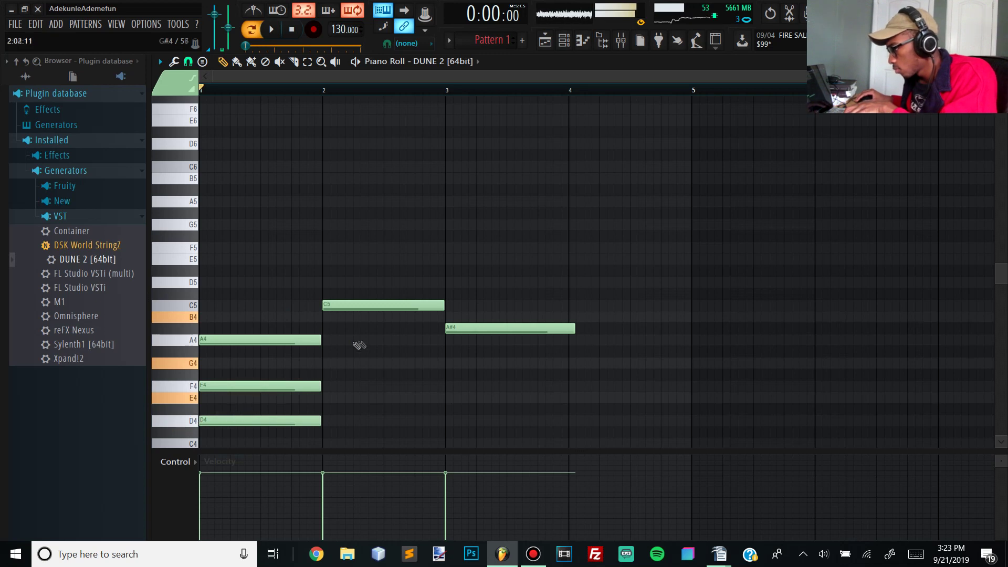
pyautogui.moveTo(324, 321); pyautogui.dragTo(336, 323)
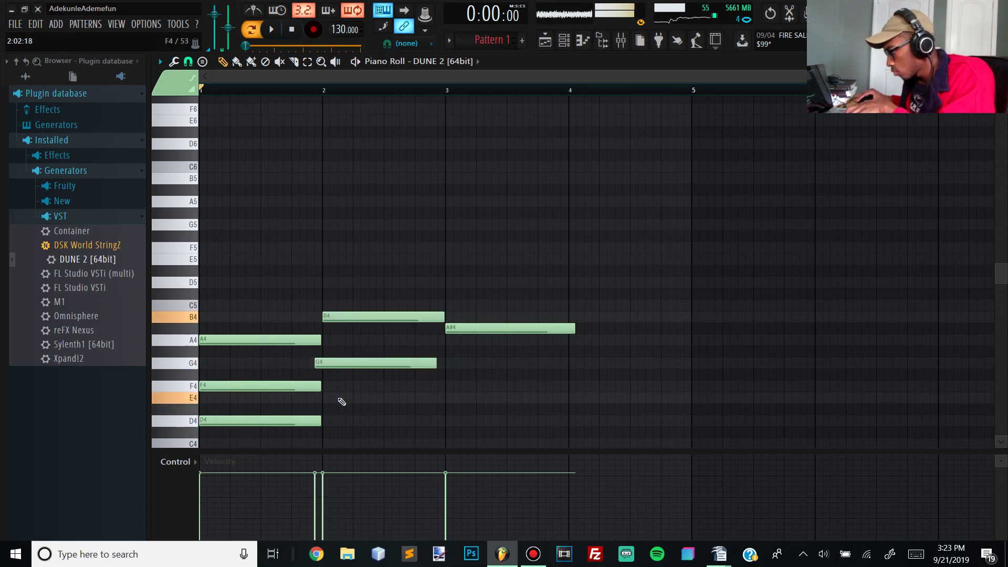
pyautogui.moveTo(341, 400); pyautogui.dragTo(326, 401)
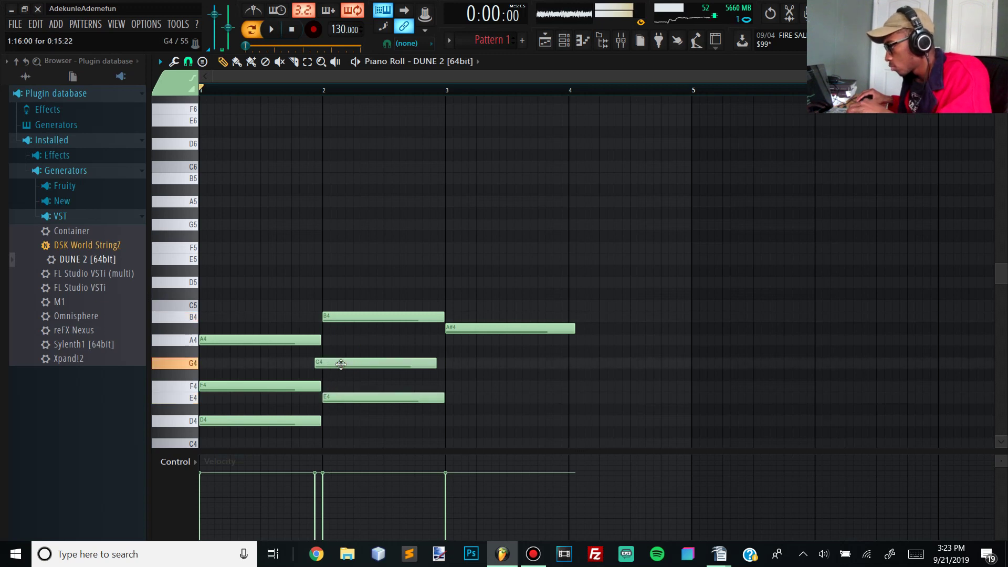
# Open the DUNE 2 synth from the channel rack and try a different OSC1 level in its oscillator mixer, auditioning the pattern.
pyautogui.click(565, 40)
pyautogui.moveTo(253, 322); pyautogui.dragTo(266, 439)
pyautogui.moveTo(254, 341); pyautogui.dragTo(254, 307)
pyautogui.press('space')
pyautogui.press('space')
# Switch oscillator 1 of DUNE 2 to waveform 03 while checking the sound in playback.
pyautogui.click(303, 268)
pyautogui.press('space')
pyautogui.click(299, 268)
pyautogui.click(284, 317)
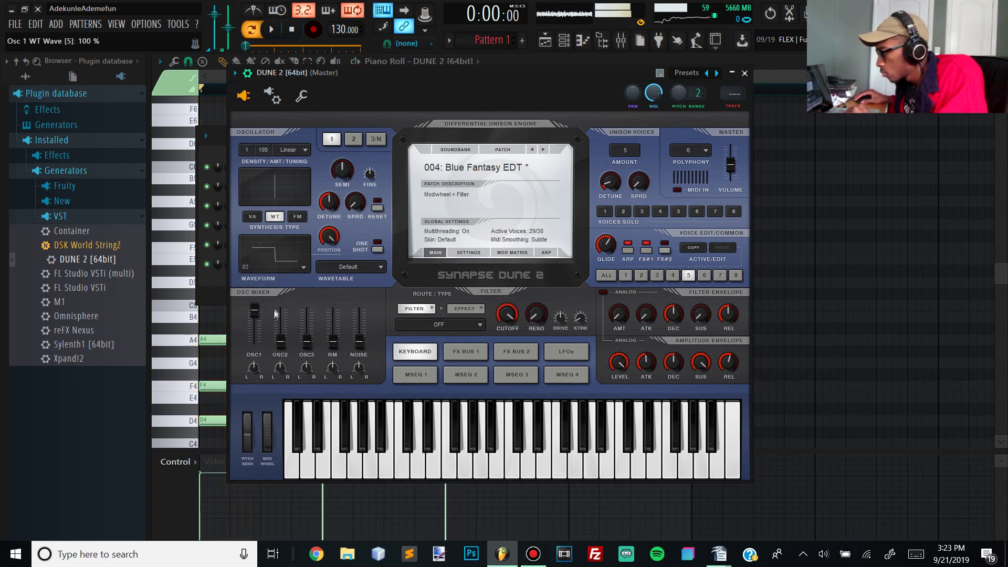
# Set the oscillator's synthesis type to FM and replay the pattern to hear the change.
pyautogui.click(298, 216)
pyautogui.press('space')
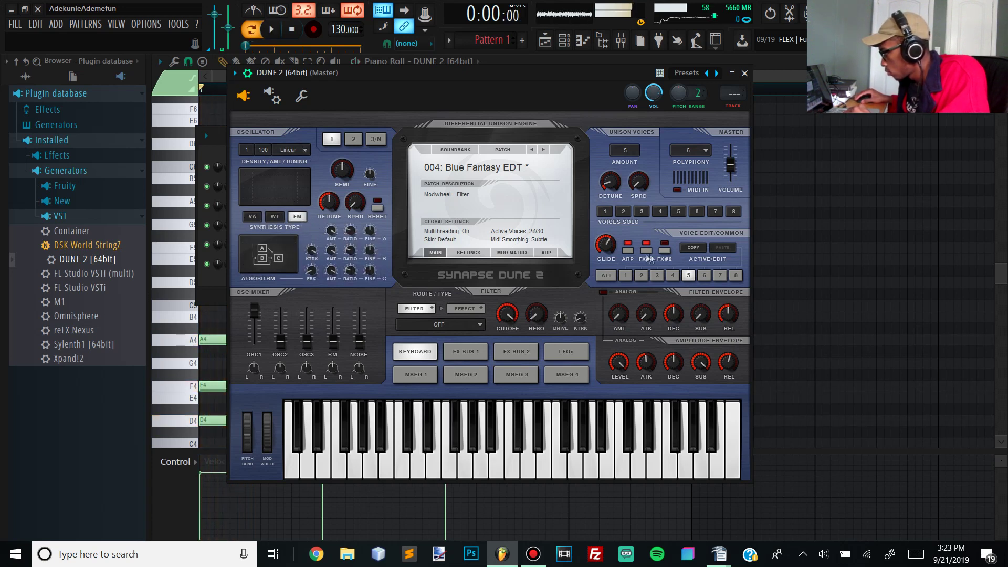
pyautogui.press('space')
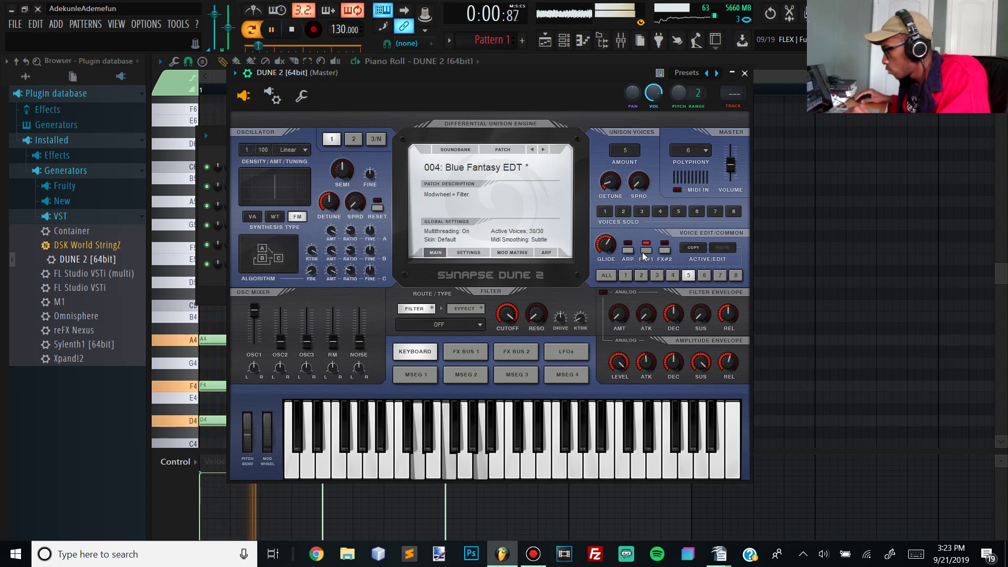
pyautogui.press('space')
pyautogui.press('space')
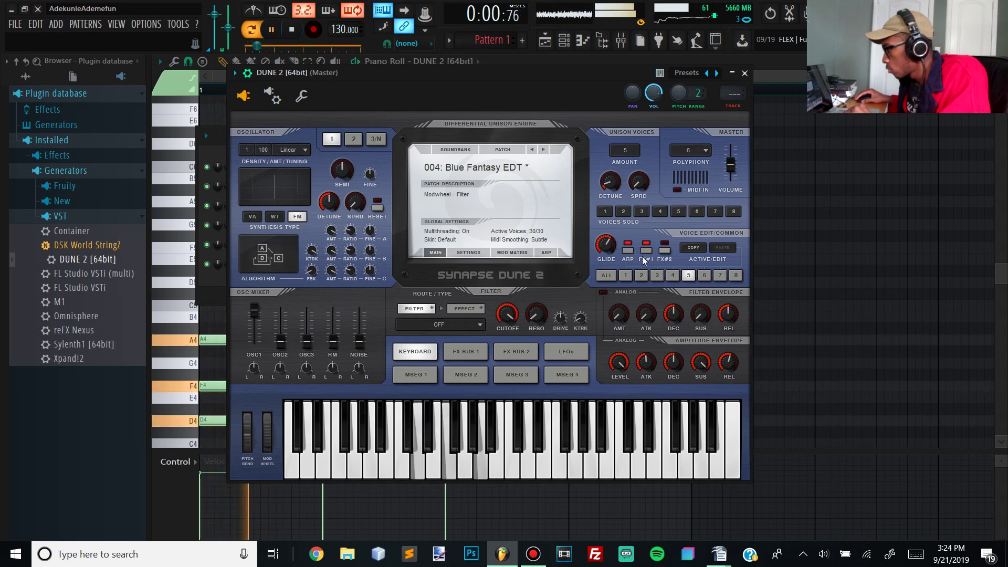
# Look through the settings of voices 4, 3, 2 and 1 during playback and close the synth.
pyautogui.click(673, 277)
pyautogui.click(656, 277)
pyautogui.click(641, 277)
pyautogui.click(626, 277)
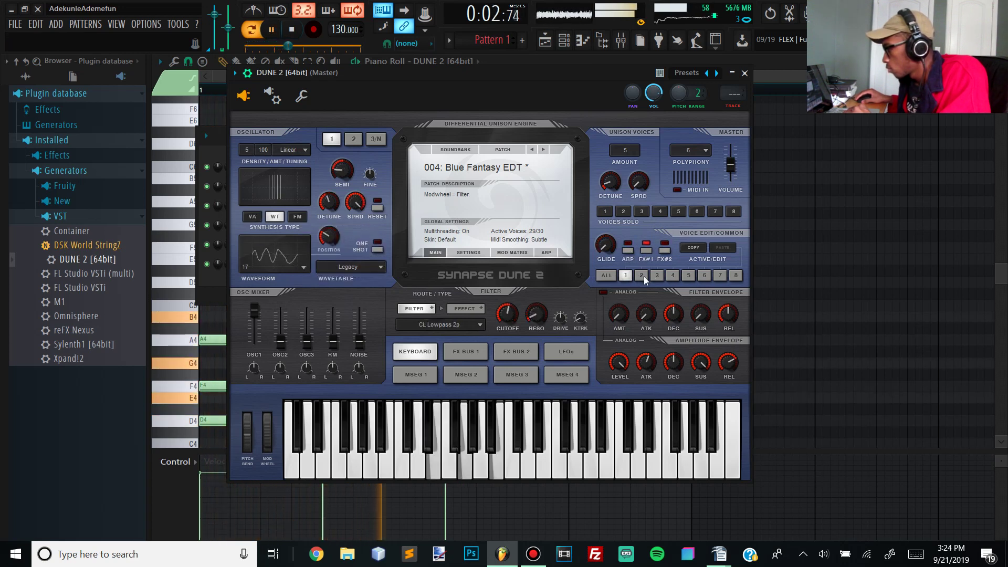
pyautogui.click(744, 73)
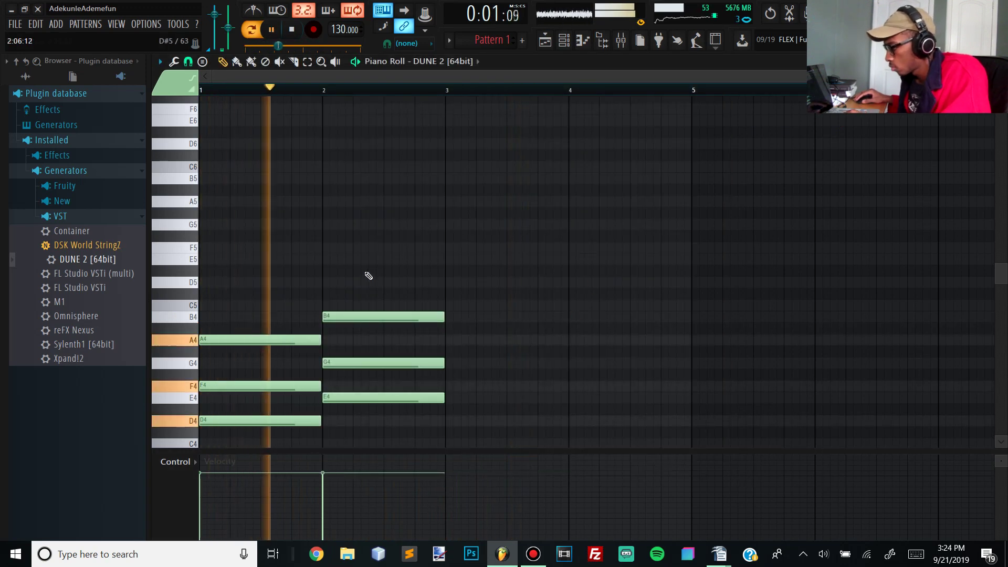
# Stop playback, draw a half-bar D5 note in the second half of bar 1 and play the pattern.
pyautogui.press('space')
pyautogui.click(271, 281)
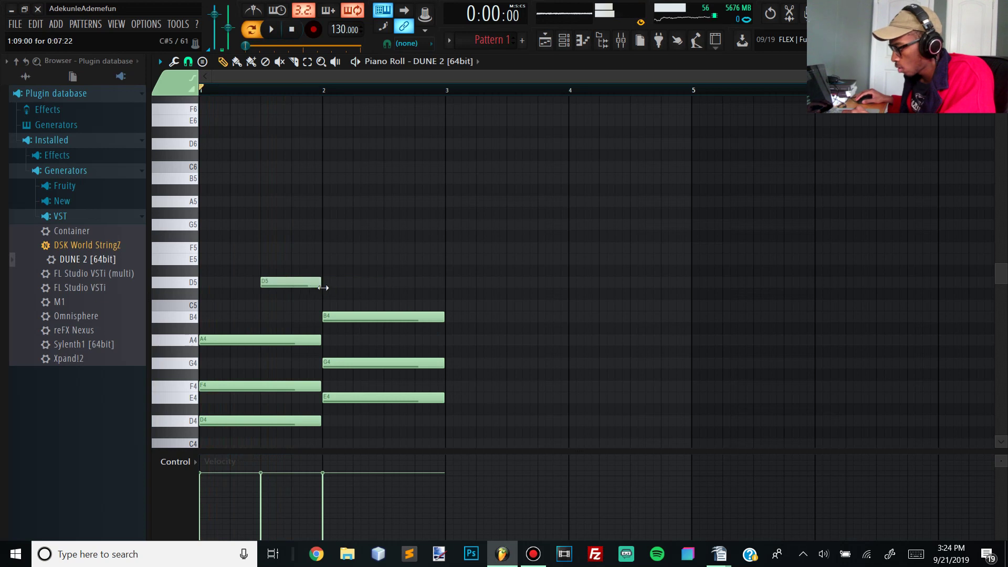
pyautogui.press('space')
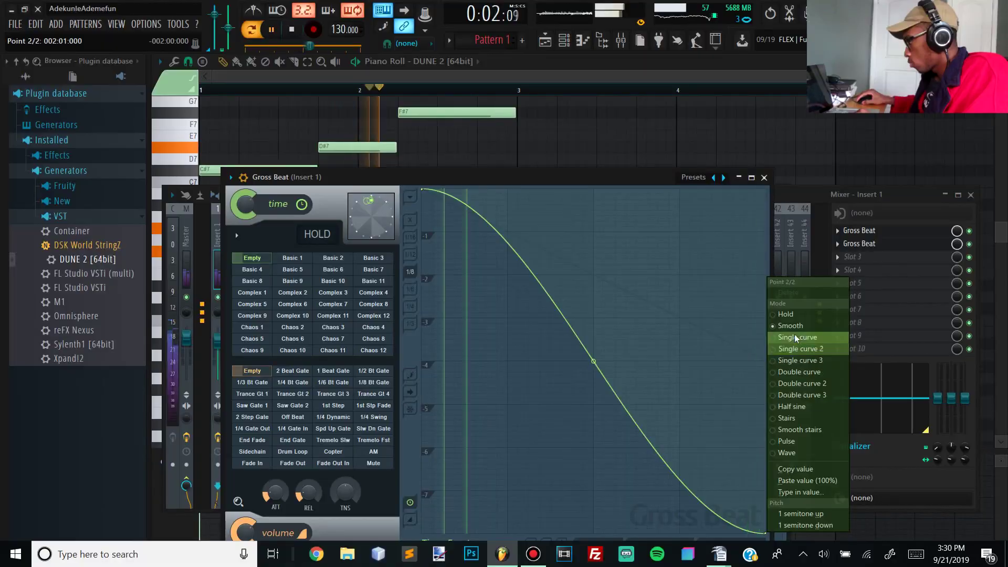
# Set the end point of Gross Beat's time envelope to Single curve mode and raise the system volume.
pyautogui.click(794, 337)
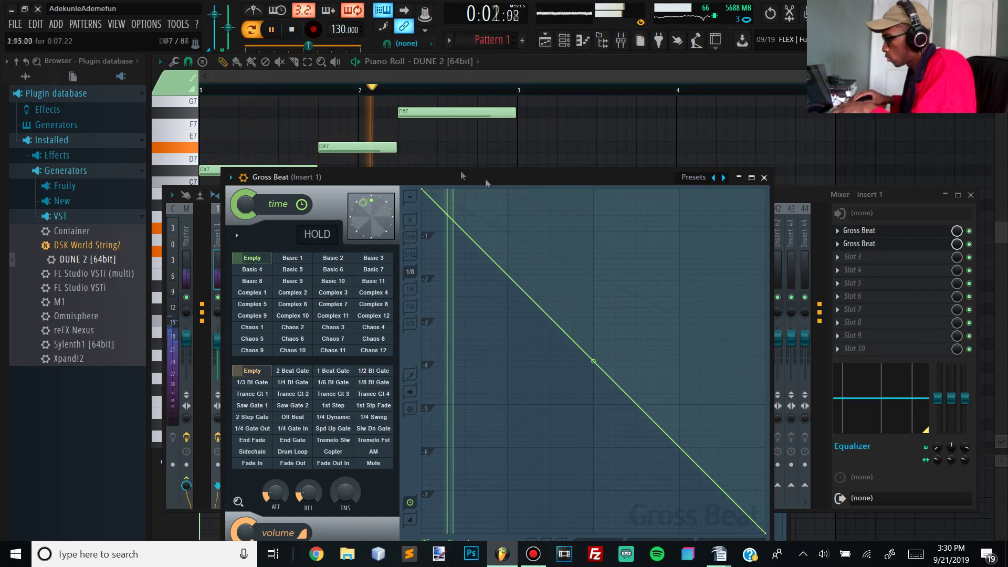
pyautogui.press('XF86AudioRaiseVolume')
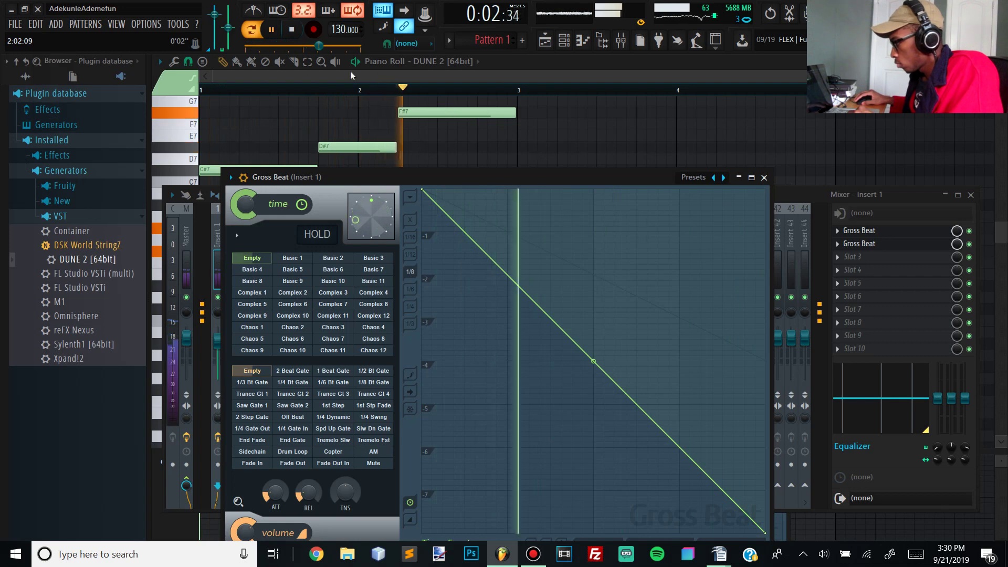
# Replay the DUNE 2 pattern in the piano roll and look over its upper notes.
pyautogui.click(370, 89)
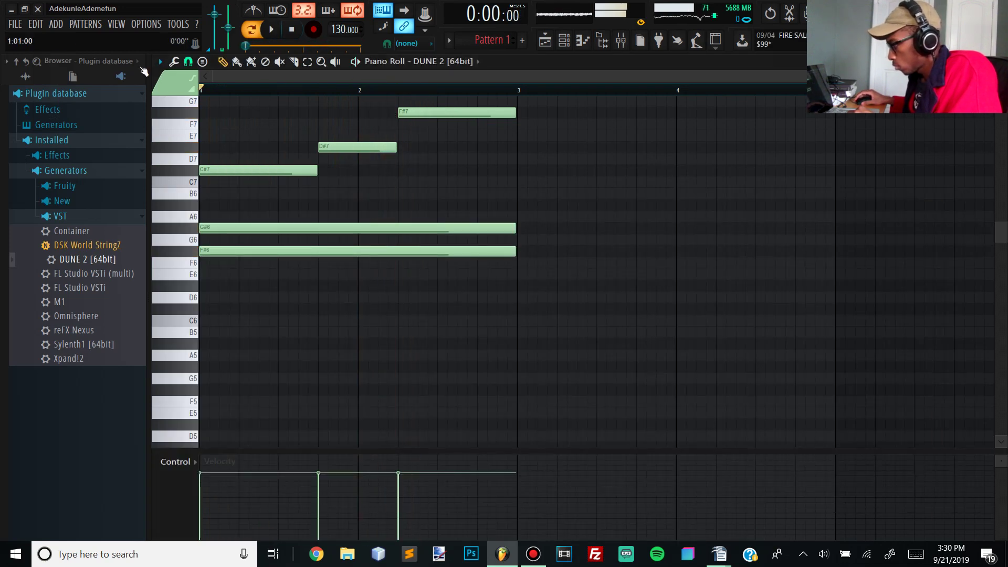
pyautogui.press('space')
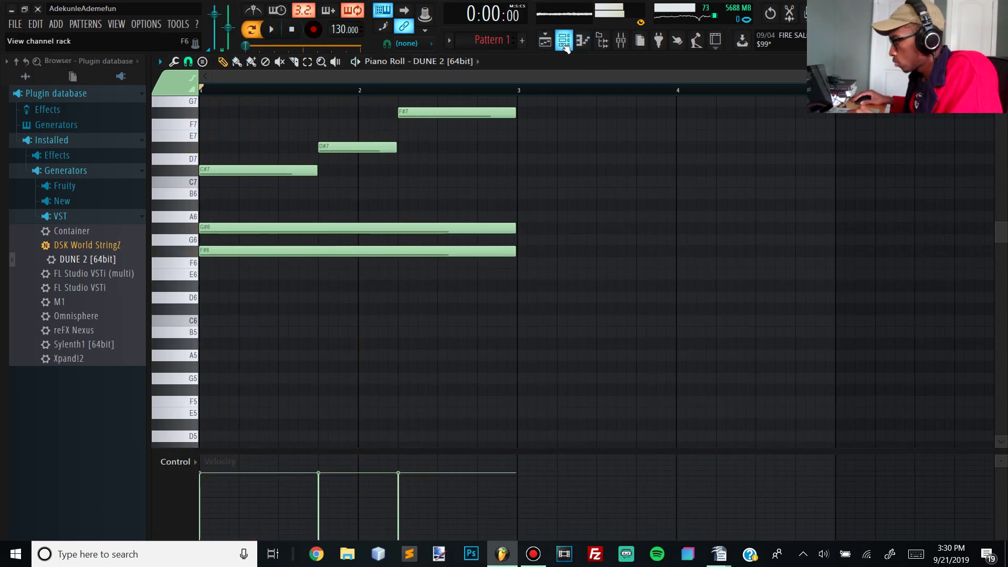
pyautogui.press('space')
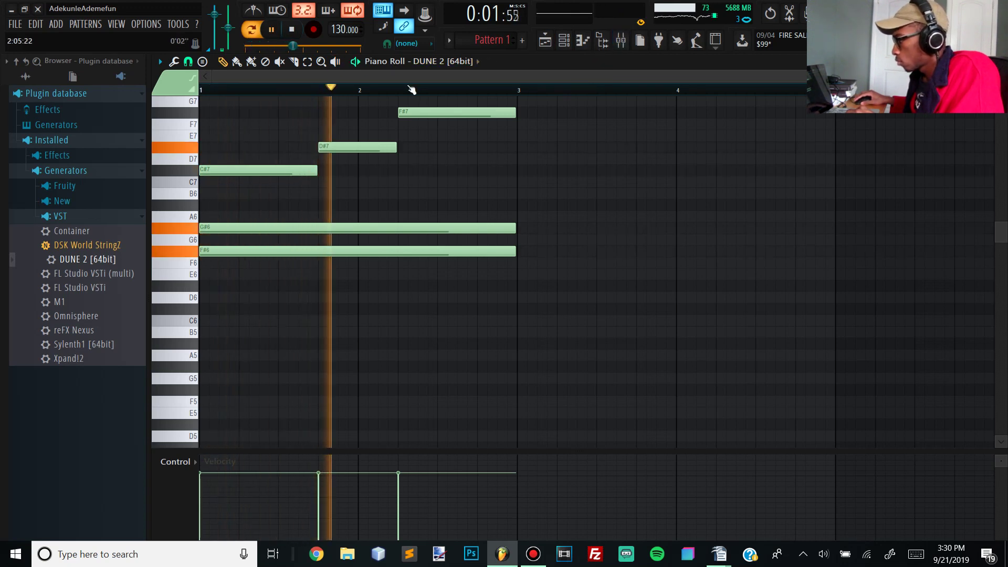
pyautogui.scroll(3, 289, 283)
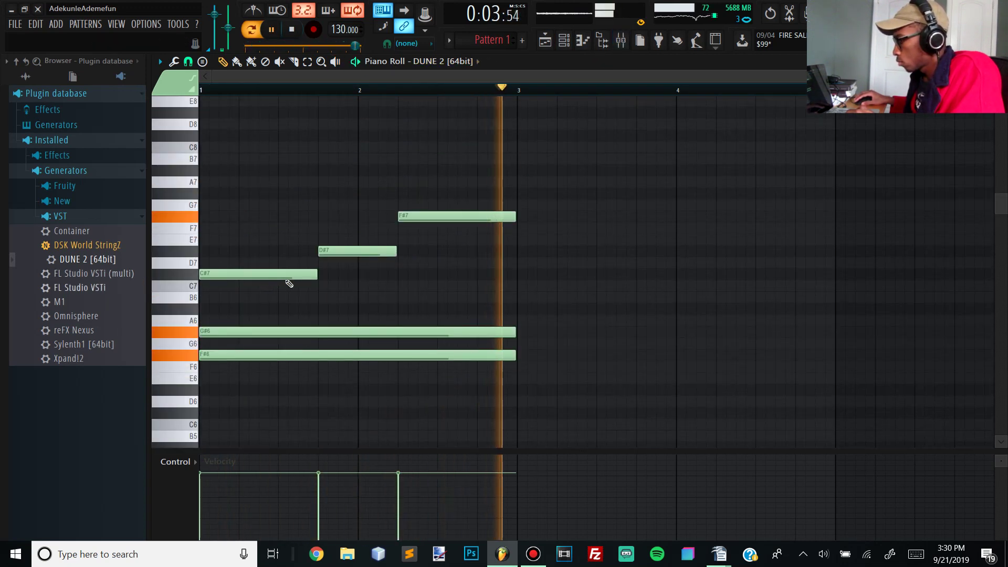
pyautogui.scroll(3, 331, 252)
pyautogui.scroll(-5, 467, 205)
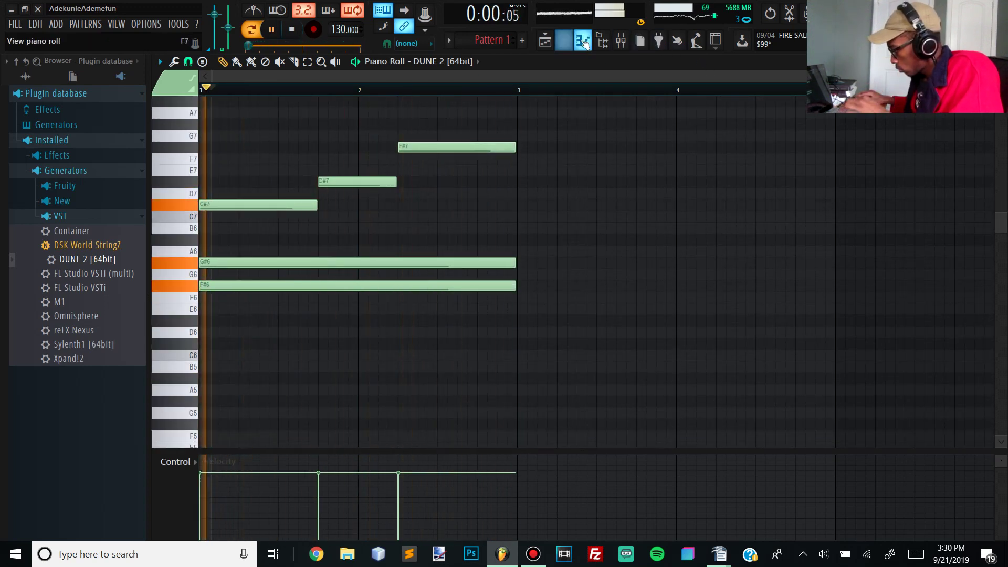
pyautogui.press('space')
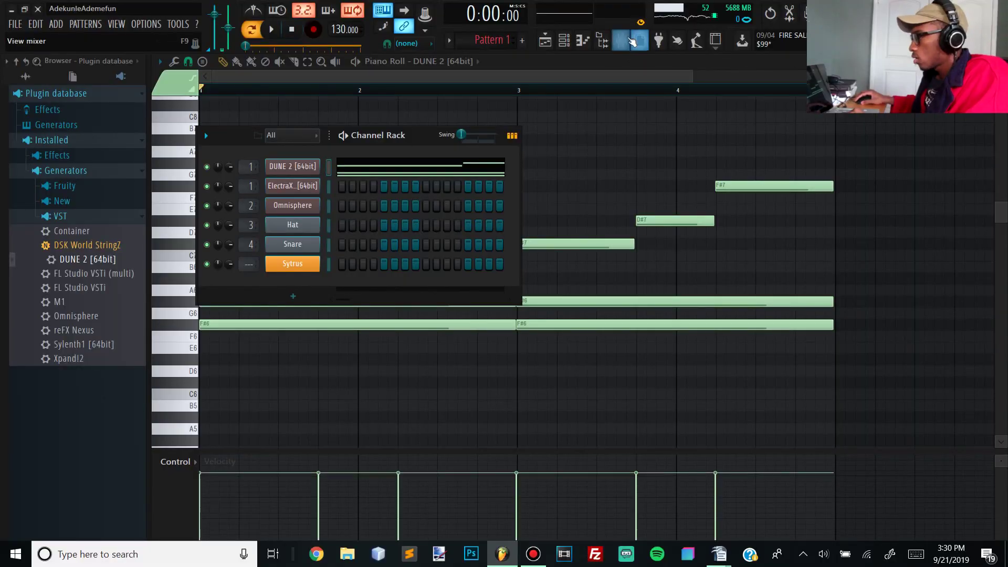
# Look over the mixer's Insert 1 effects and set the playback position to bar 3.
pyautogui.click(632, 42)
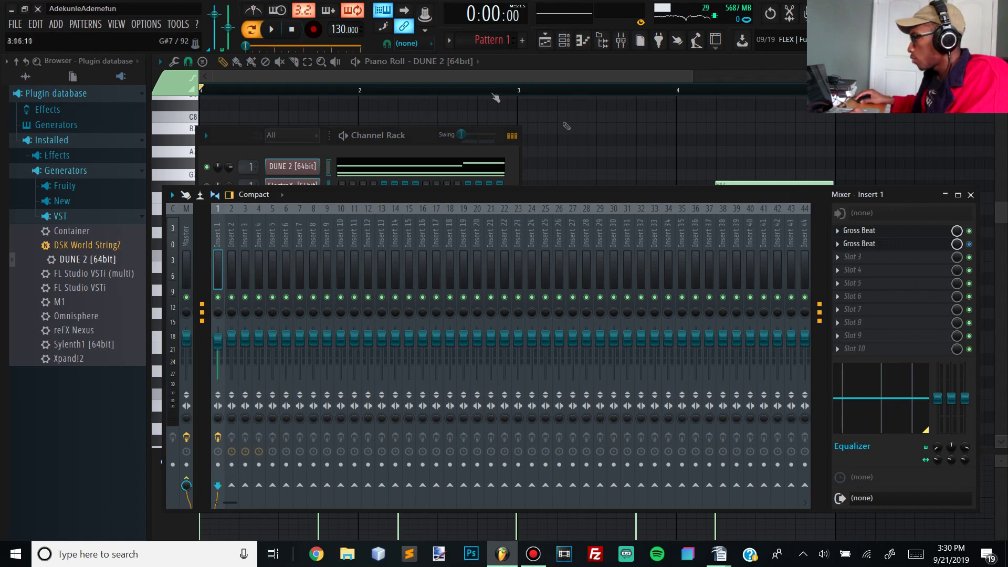
pyautogui.click(481, 89)
pyautogui.click(523, 93)
# Bring up the channel rack, play the pattern briefly from bar 3 and open the ElectraX synth.
pyautogui.click(565, 41)
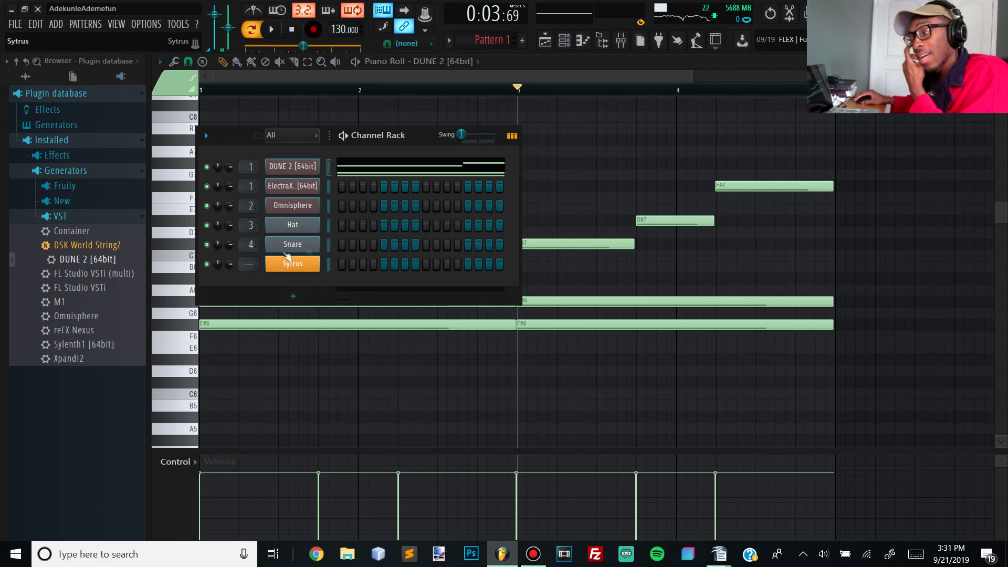
pyautogui.press('space')
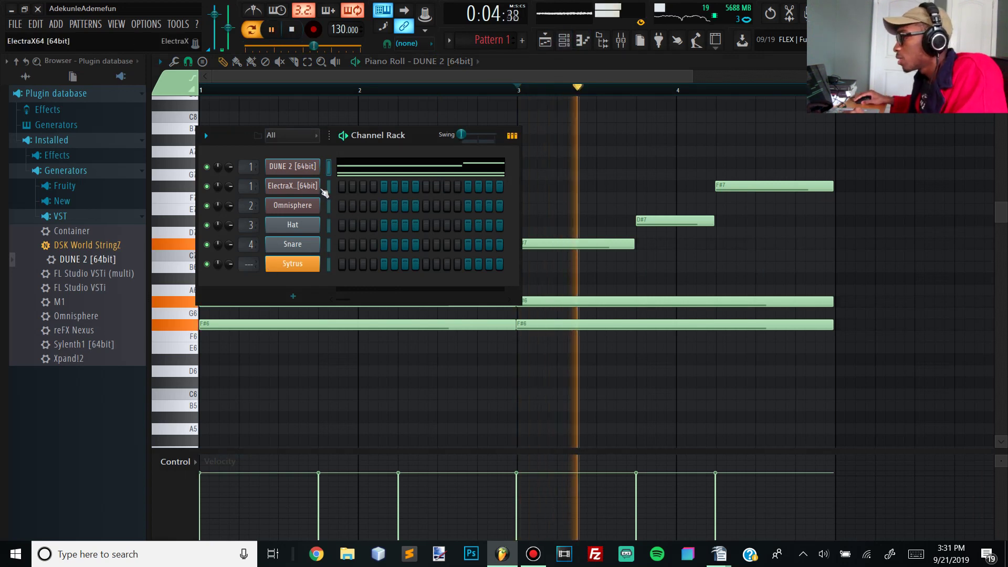
pyautogui.press('space')
pyautogui.click(292, 185)
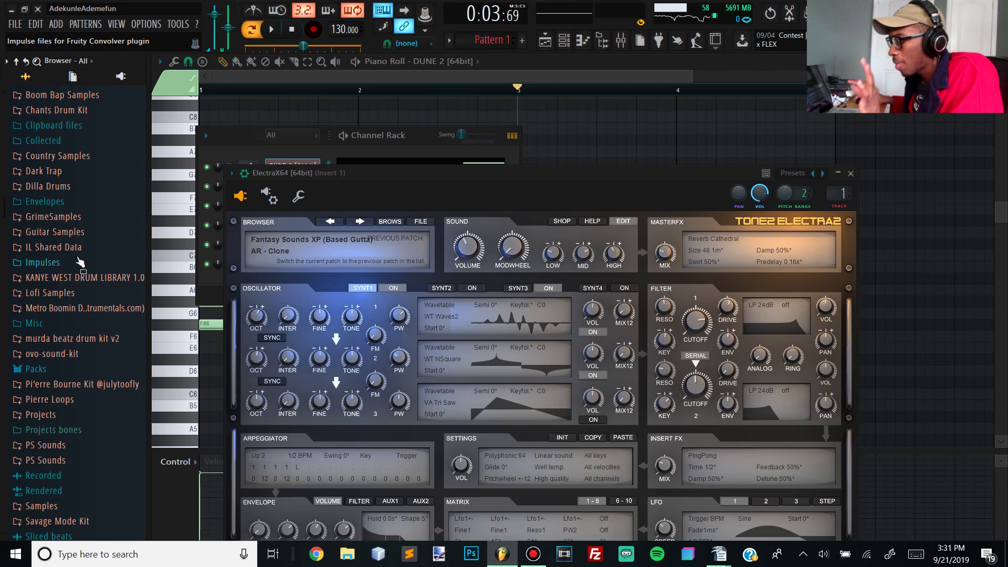
# Audition hi-hats in the Best Pi'erre Bourne Drum Kit 2019 and add Gen$eng Came In Hi-Hat as a new channel.
pyautogui.scroll(4, 81, 237)
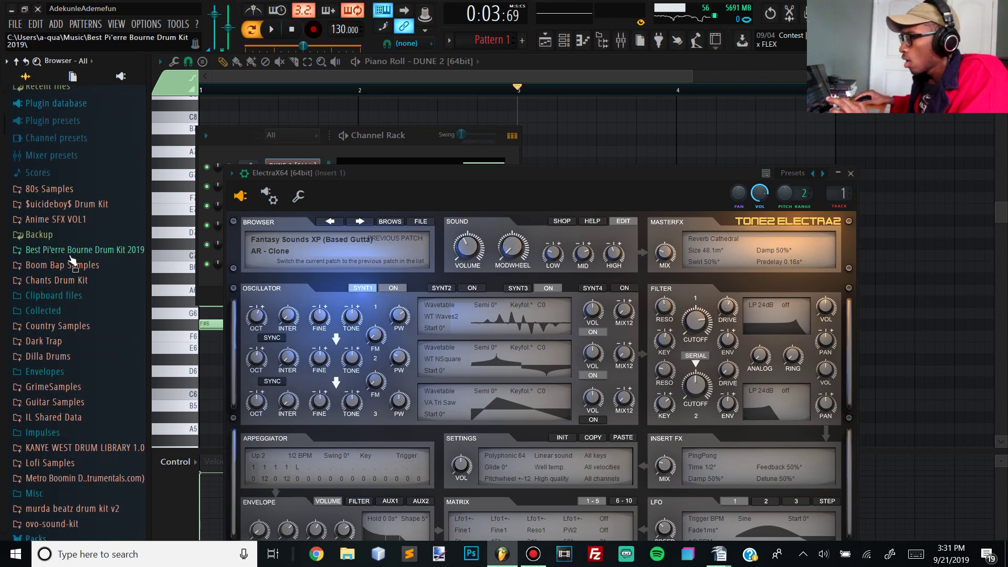
pyautogui.click(70, 252)
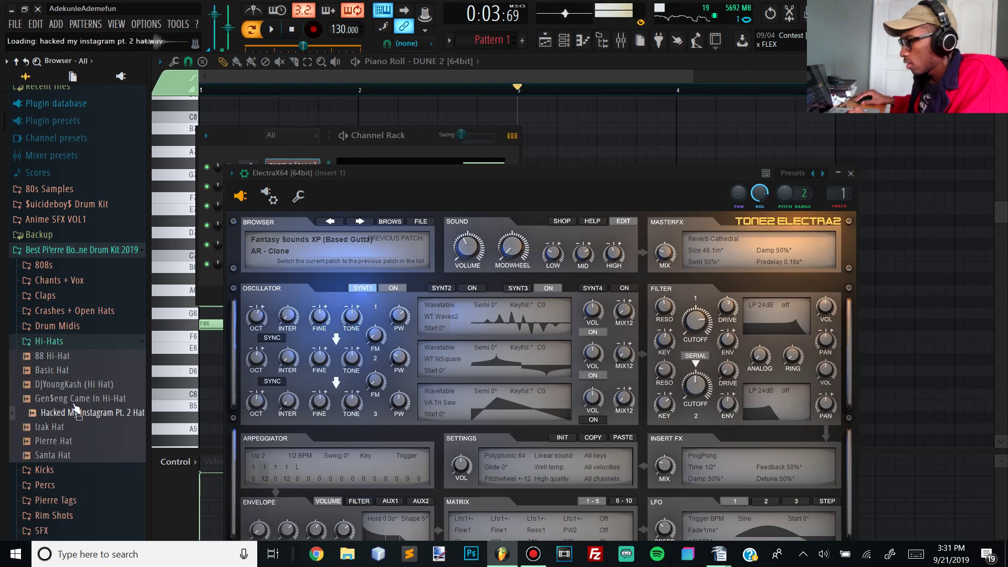
pyautogui.click(74, 399)
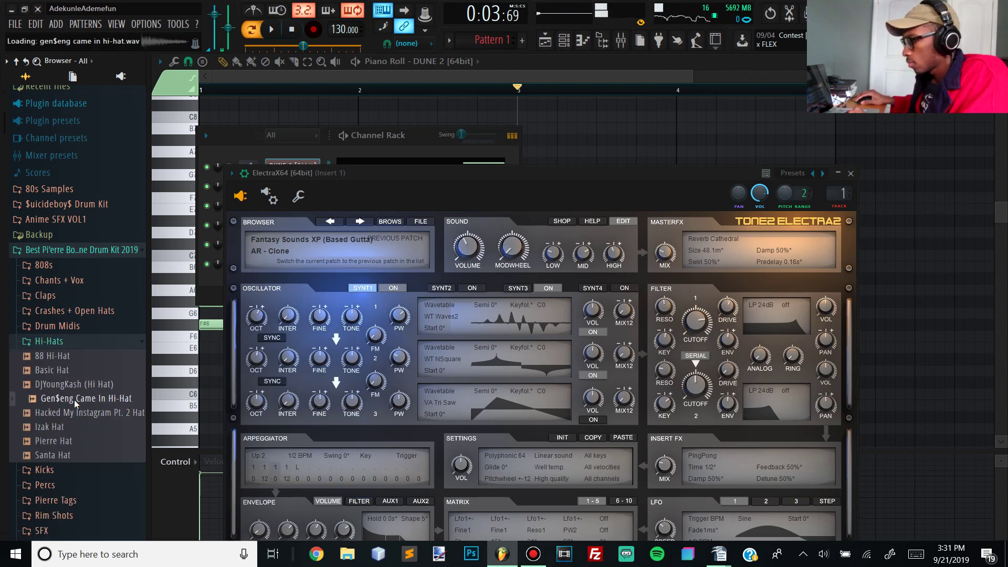
pyautogui.rightClick(79, 398)
pyautogui.click(144, 411)
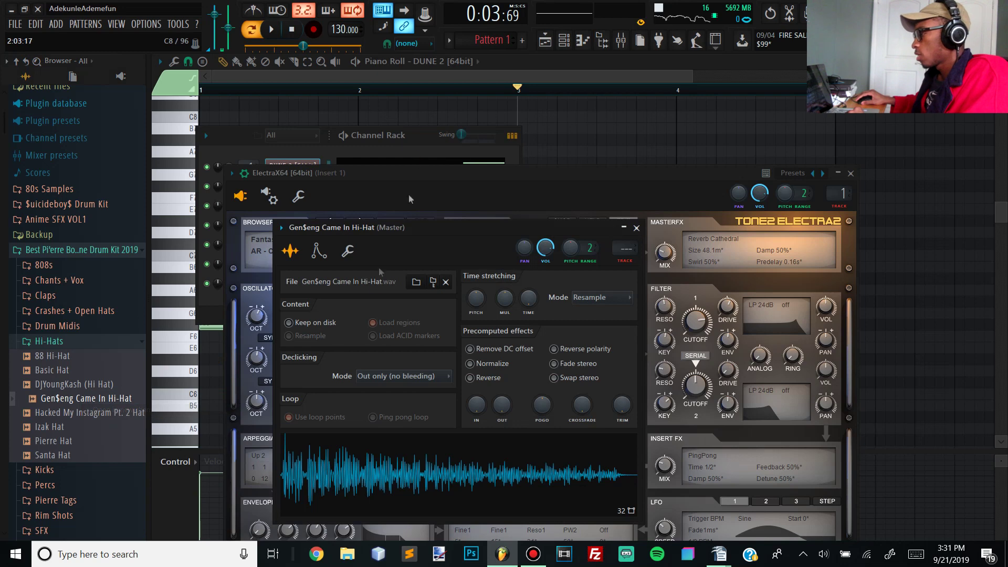
pyautogui.click(409, 140)
# Fill the Gen$eng hi-hat channel with a hit every 2 steps and widen the channel rack to show the whole pattern.
pyautogui.rightClick(315, 281)
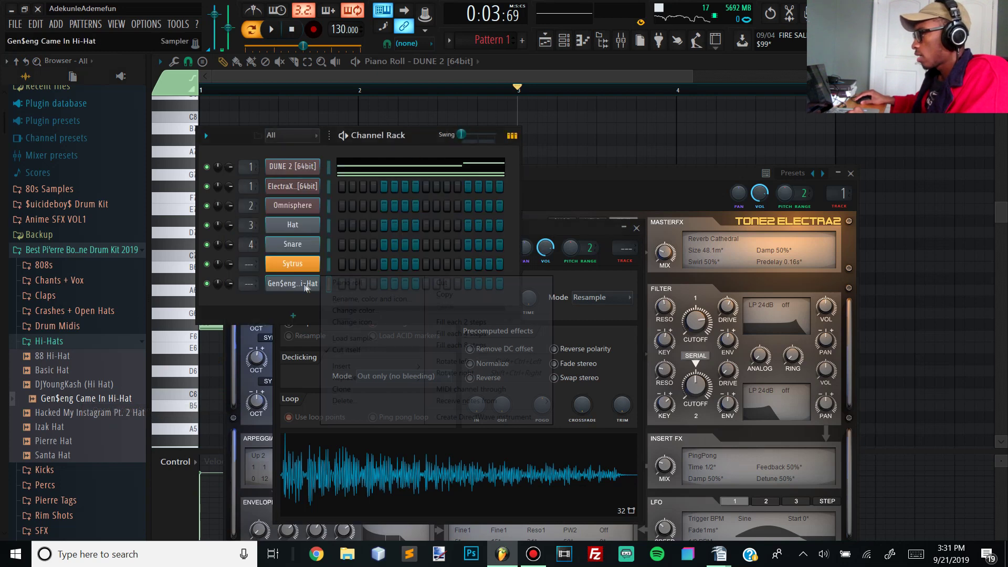
pyautogui.click(446, 320)
pyautogui.press('space')
pyautogui.moveTo(520, 258); pyautogui.dragTo(1003, 265)
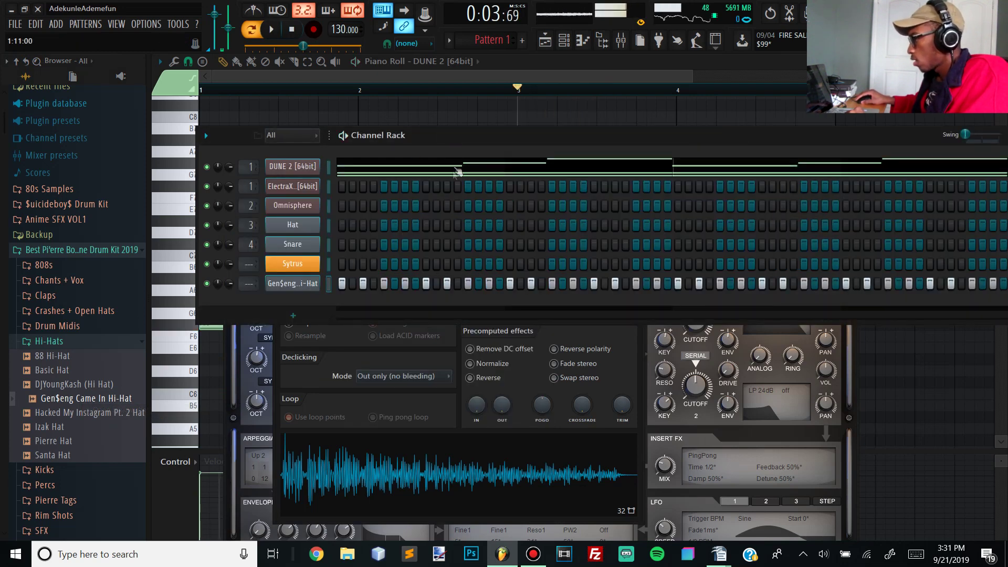
pyautogui.moveTo(436, 138); pyautogui.dragTo(427, 112)
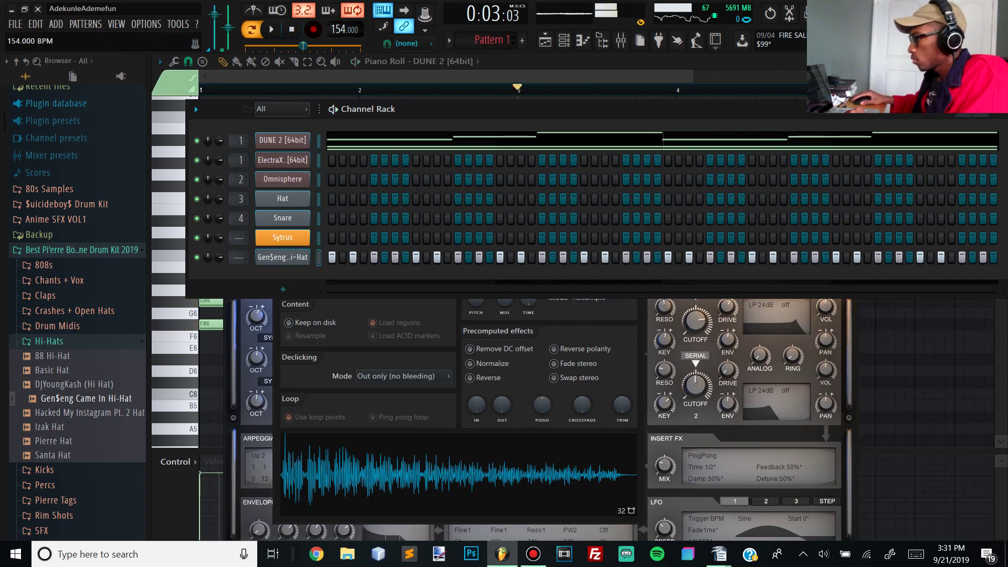
# Set the tempo to 147 BPM and add a hi-hat hit on step 6 while the pattern plays.
pyautogui.press('space')
pyautogui.click(385, 257)
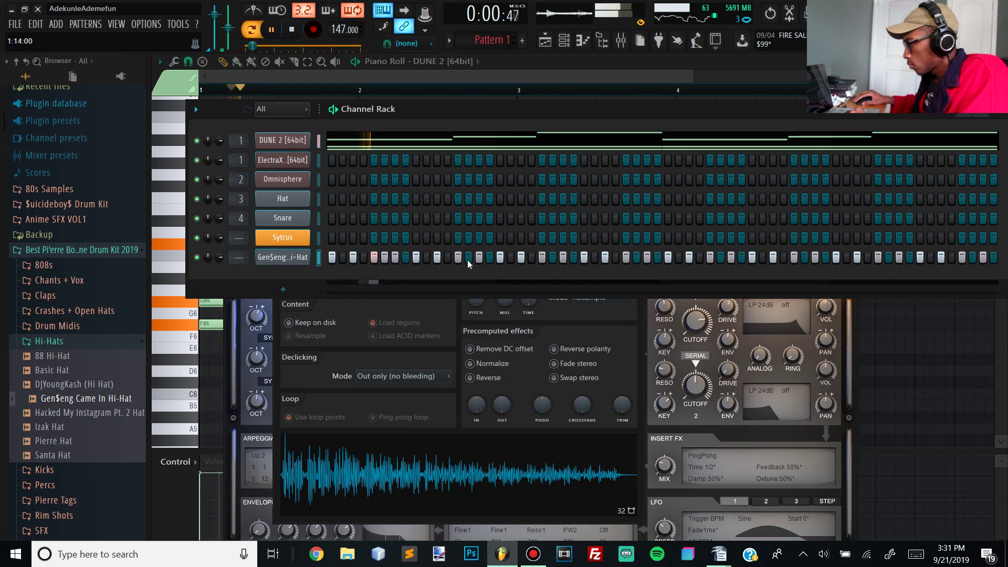
pyautogui.press('space')
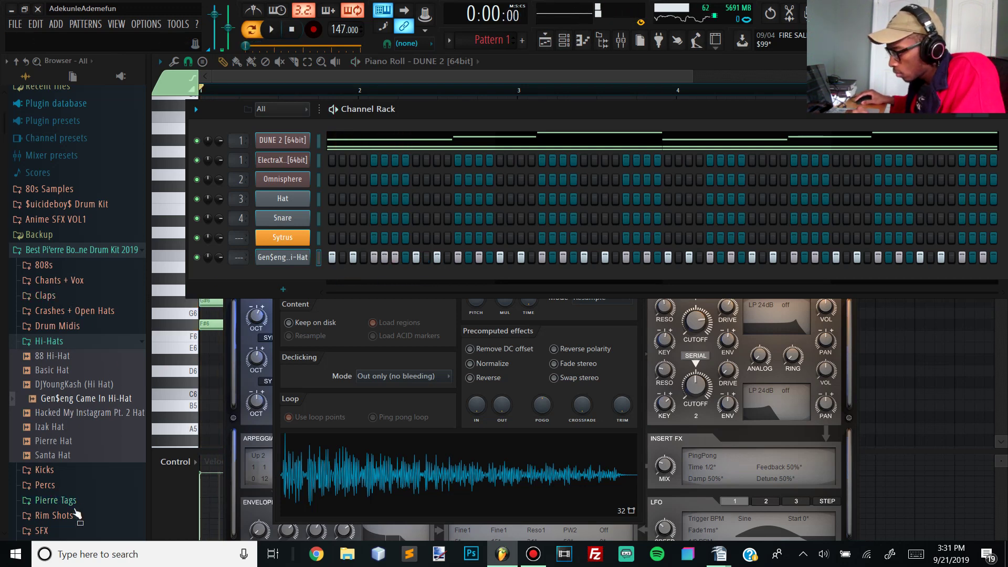
# Add Ugly God Snare from the drum kit's Snares folder as a new channel in the rack.
pyautogui.scroll(-2, 68, 485)
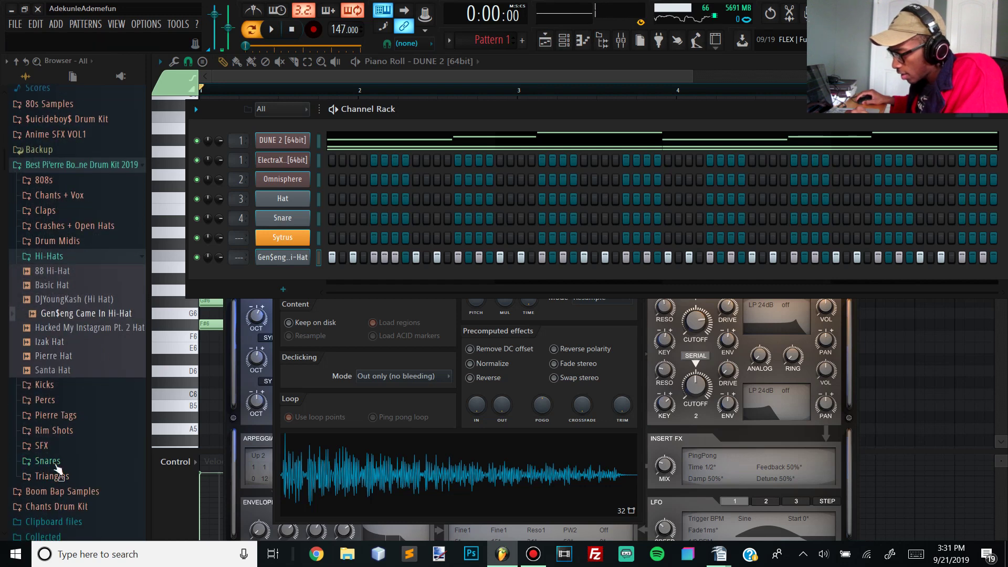
pyautogui.click(39, 506)
pyautogui.click(74, 533)
pyautogui.moveTo(63, 519); pyautogui.dragTo(427, 281)
# Place Ugly God Snare hits on steps 9, 25, 41 and 57 while the pattern plays.
pyautogui.press('space')
pyautogui.click(415, 276)
pyautogui.click(584, 277)
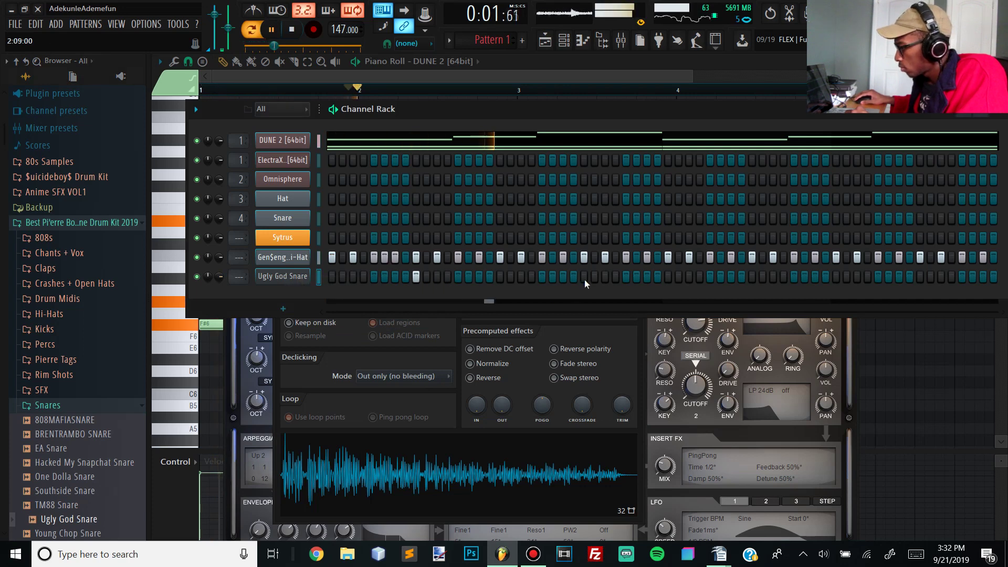
pyautogui.click(752, 277)
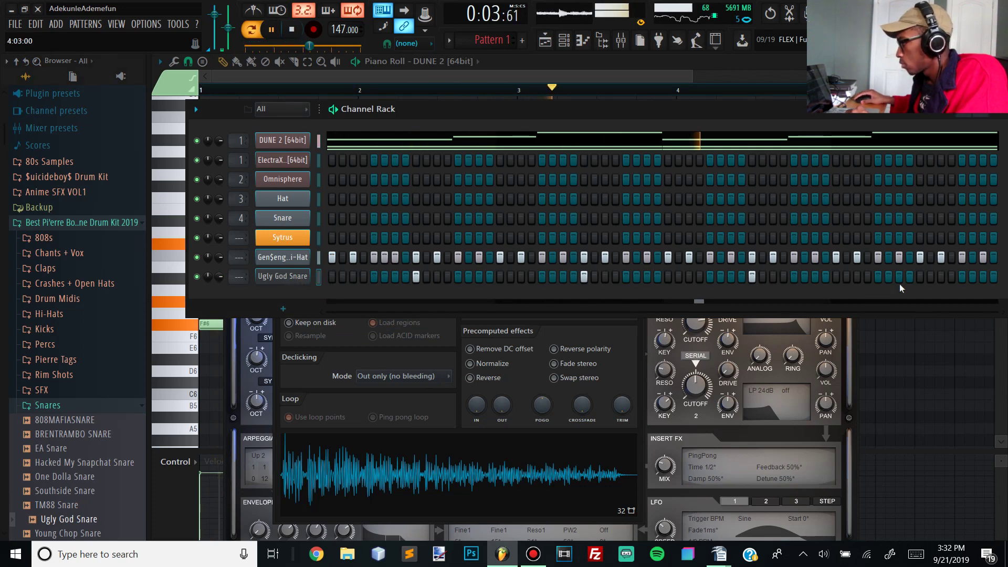
pyautogui.click(920, 277)
pyautogui.click(909, 277)
pyautogui.press('space')
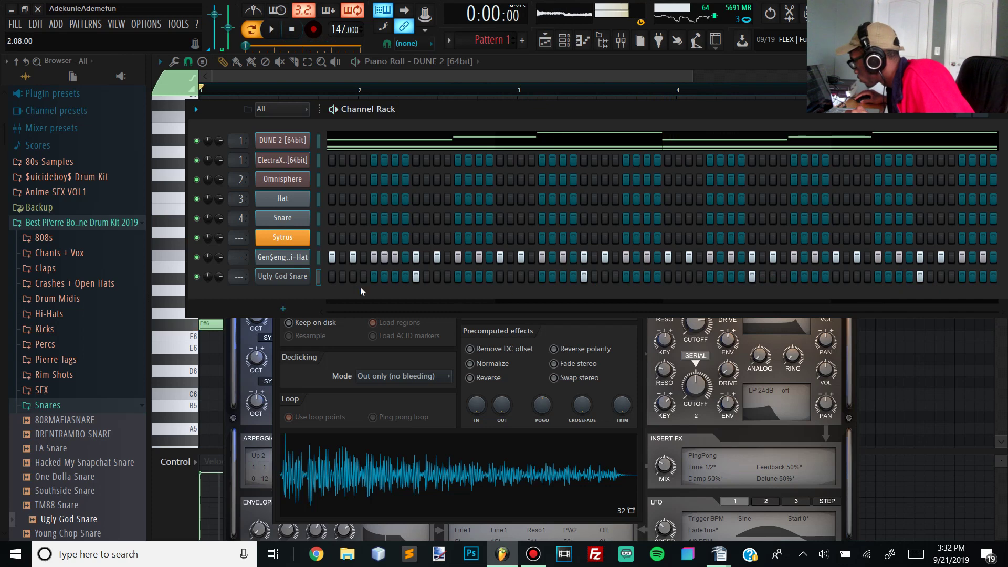
# Remove the hi-hat hits on steps 1, 3, 15 and 17 while listening to the pattern.
pyautogui.click(375, 256)
pyautogui.rightClick(353, 256)
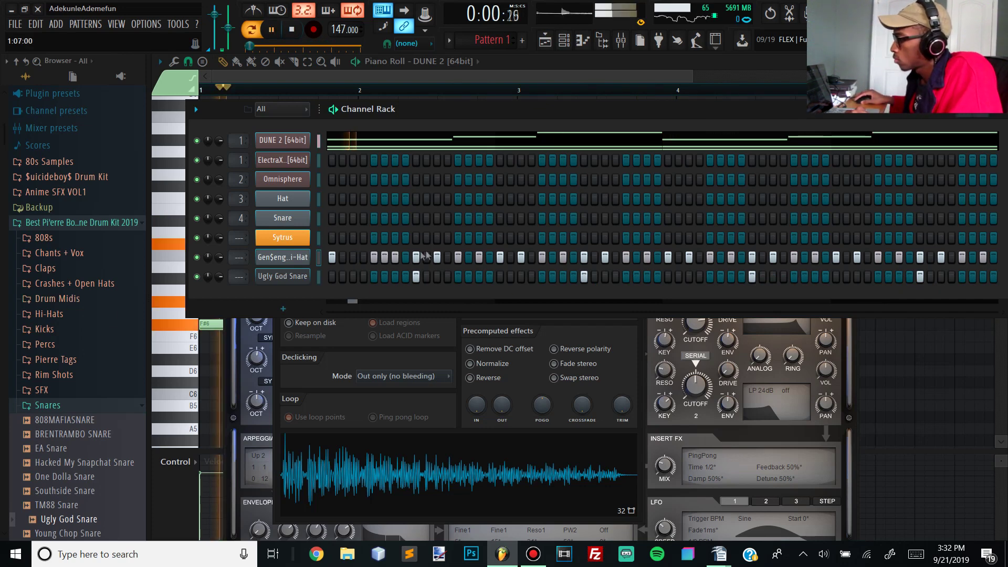
pyautogui.press('space')
pyautogui.rightClick(500, 257)
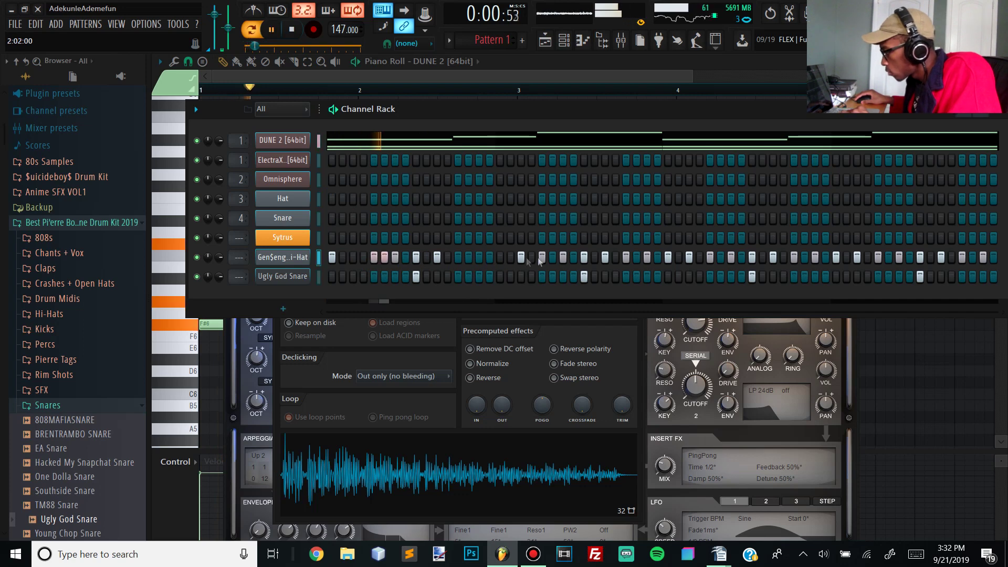
pyautogui.click(457, 257)
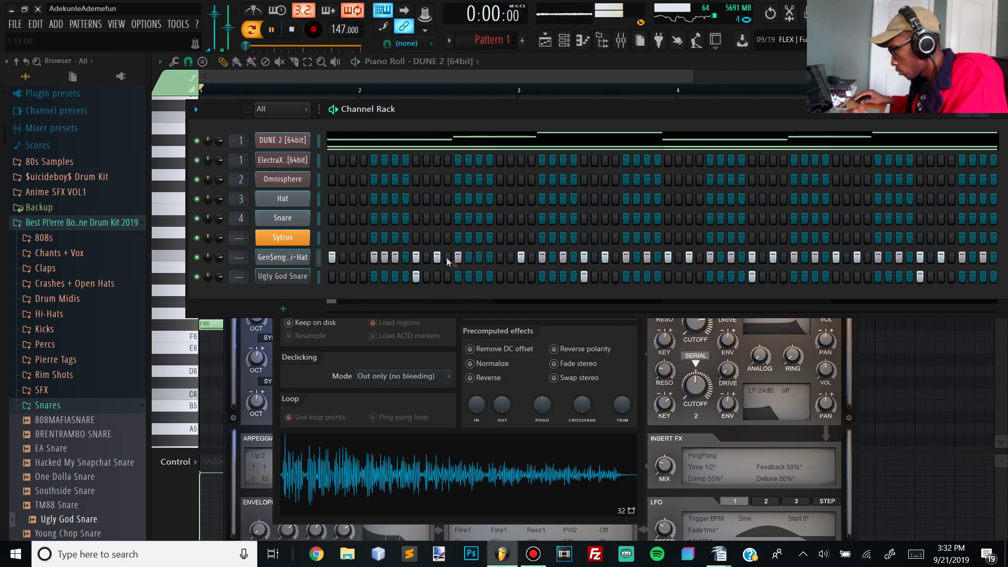
pyautogui.rightClick(332, 256)
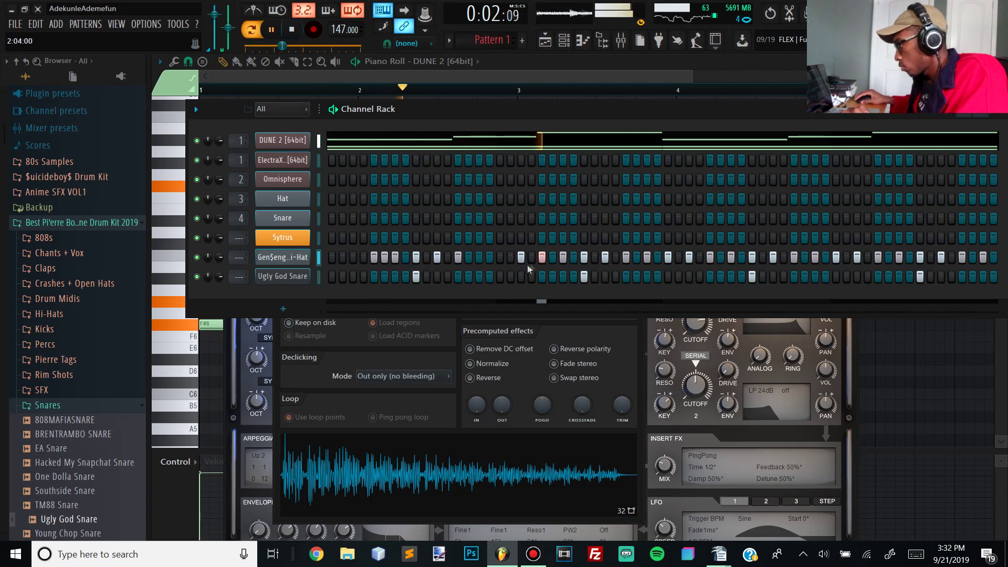
# Replace the hi-hat hit on step 23 with one on step 22 and clear steps 13 and 19.
pyautogui.click(572, 257)
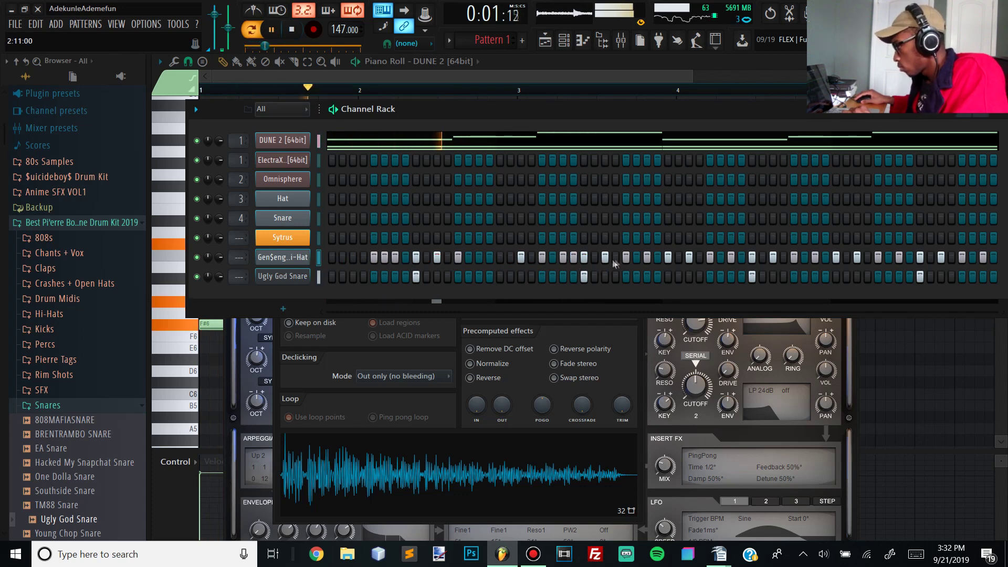
pyautogui.rightClick(572, 259)
pyautogui.rightClick(563, 259)
pyautogui.click(553, 259)
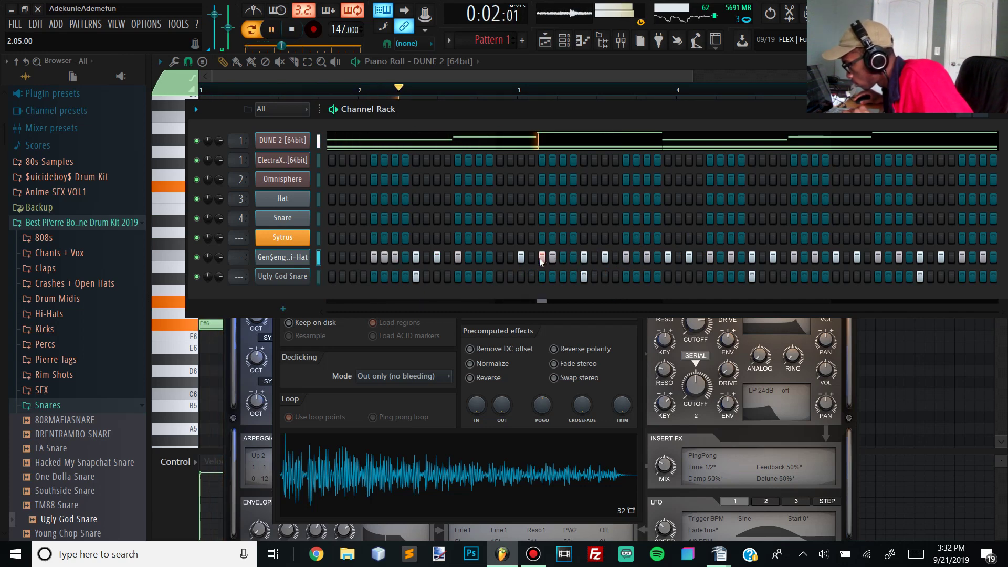
pyautogui.press('space')
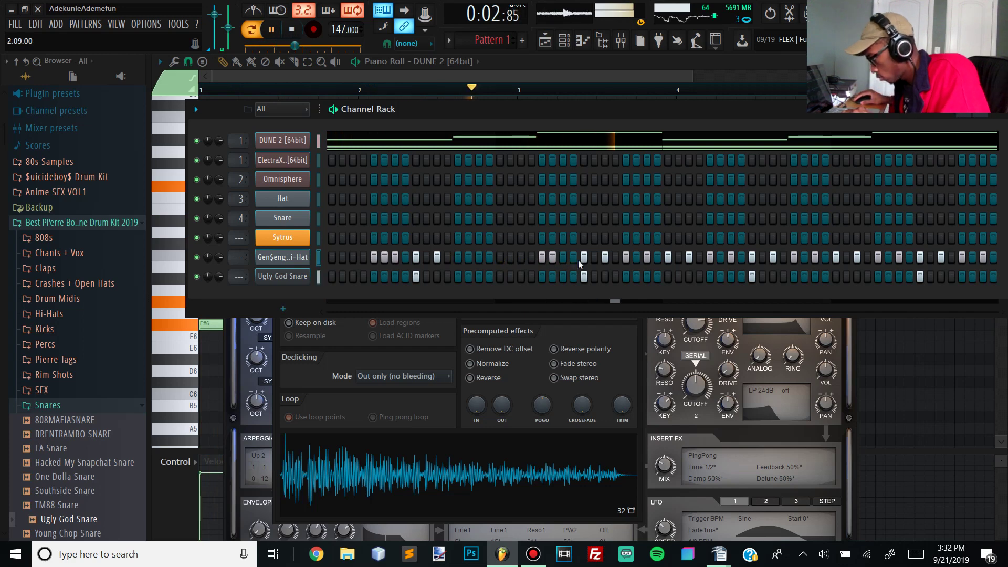
# Clear the hi-hat hits on steps 29, 33, 35, 37 and 39, keeping the one on step 31.
pyautogui.click(625, 258)
pyautogui.click(647, 258)
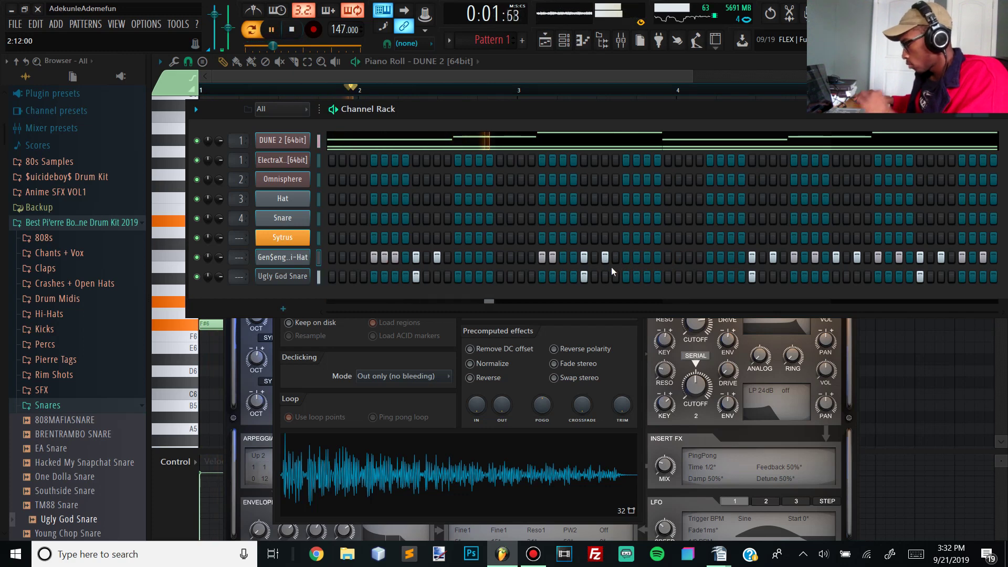
pyautogui.click(645, 258)
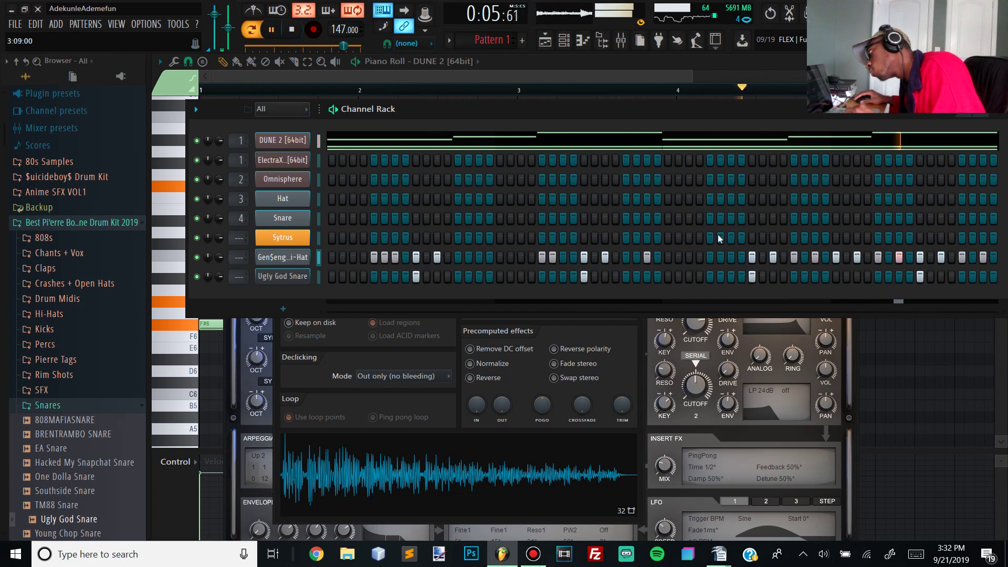
# Open the Gen$eng hi-hat in the piano roll and delete all its notes in bars 3 and 4.
pyautogui.moveTo(645, 106)
pyautogui.mouseDown()
pyautogui.moveTo(556, 83)
pyautogui.moveTo(658, 106)
pyautogui.mouseUp()
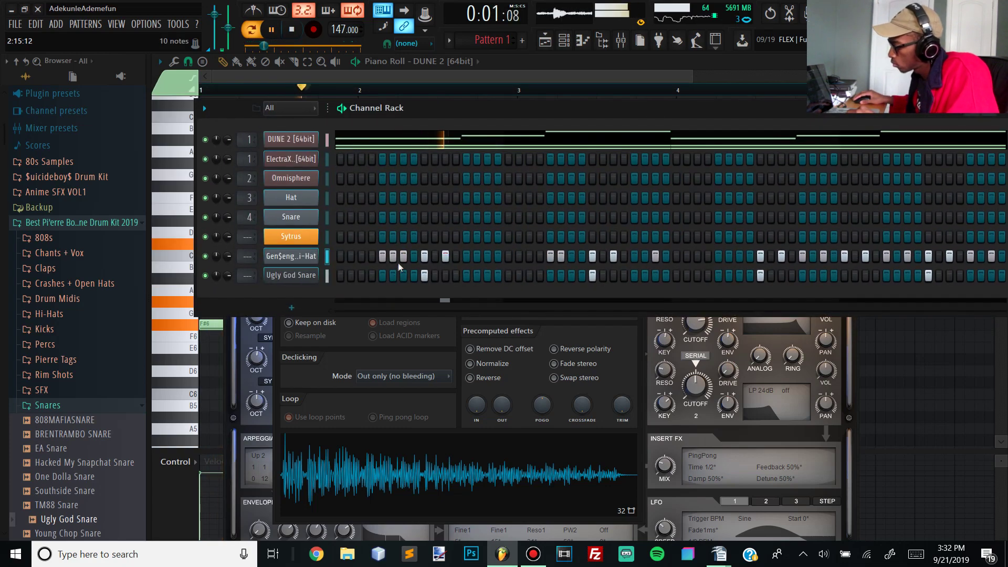
pyautogui.rightClick(314, 254)
pyautogui.click(357, 256)
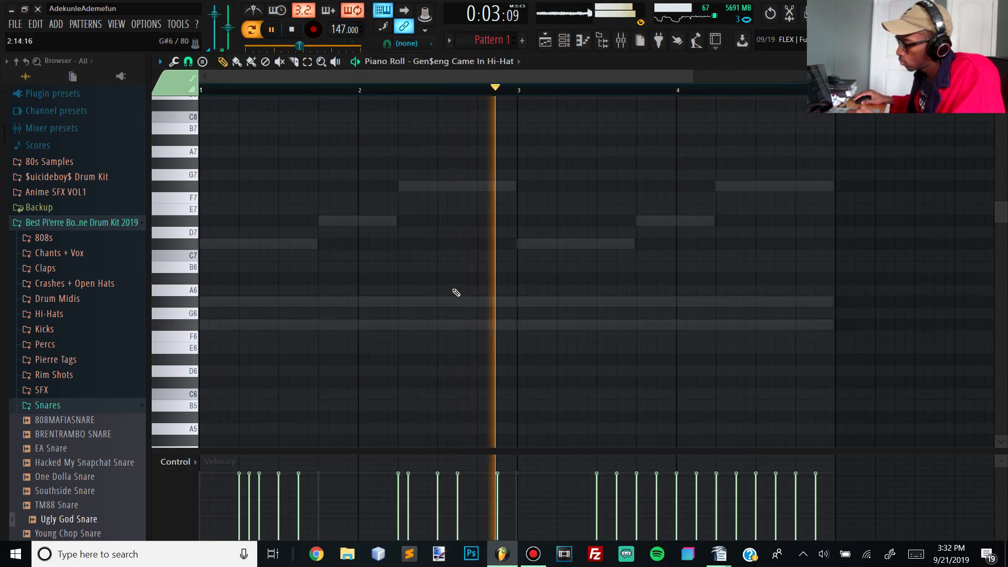
pyautogui.press('space')
pyautogui.moveTo(866, 237); pyautogui.dragTo(561, 158)
pyautogui.press('Delete')
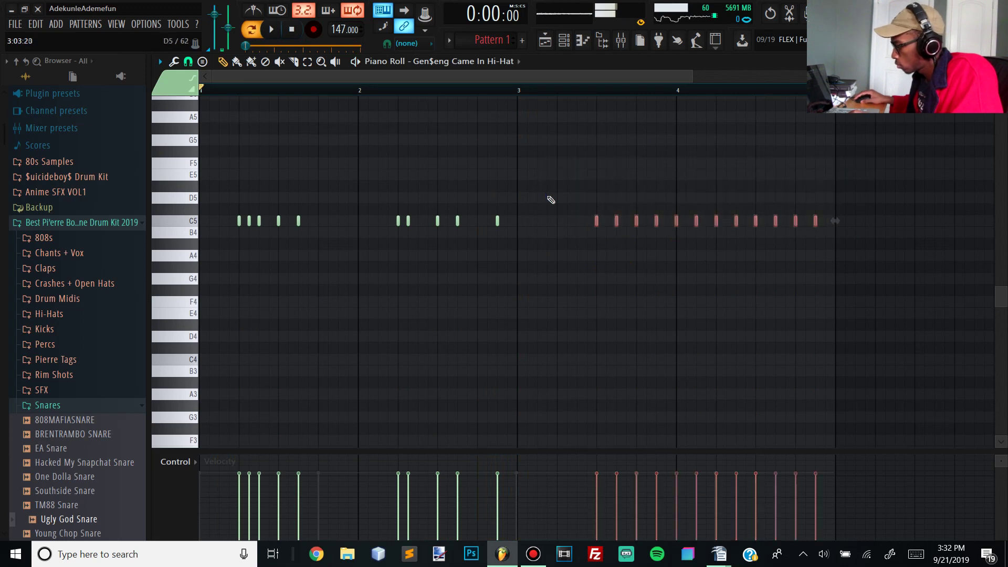
# Copy the hi-hat notes of bars 1 and 2 into bars 3 and 4 and play the pattern.
pyautogui.moveTo(580, 237); pyautogui.dragTo(198, 123)
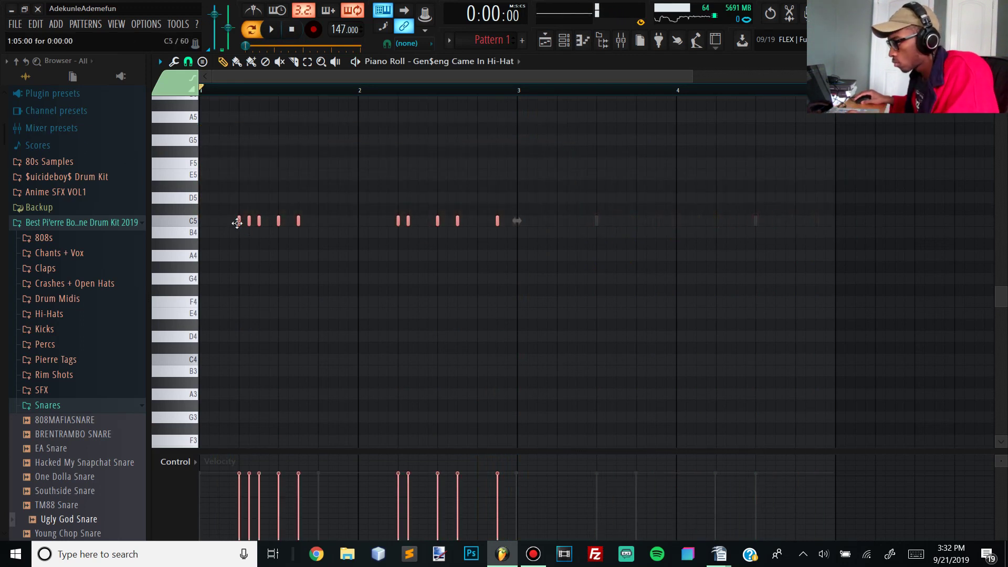
pyautogui.moveTo(237, 223); pyautogui.dragTo(554, 228)
pyautogui.press('space')
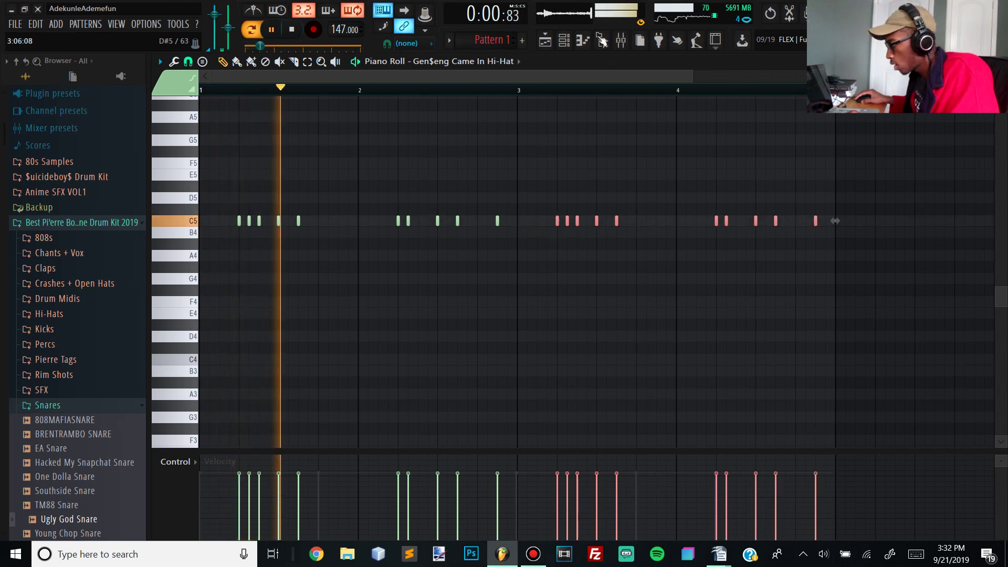
# Route the ElectraX channel to mixer track 2 and delete the unused Hat and Snare channels from the rack.
pyautogui.click(569, 48)
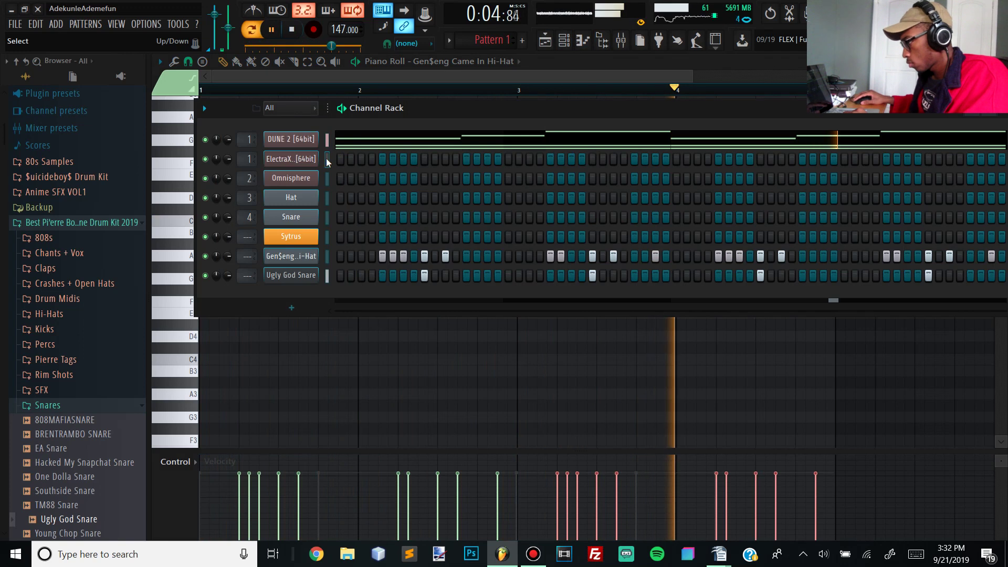
pyautogui.scroll(1, 245, 158)
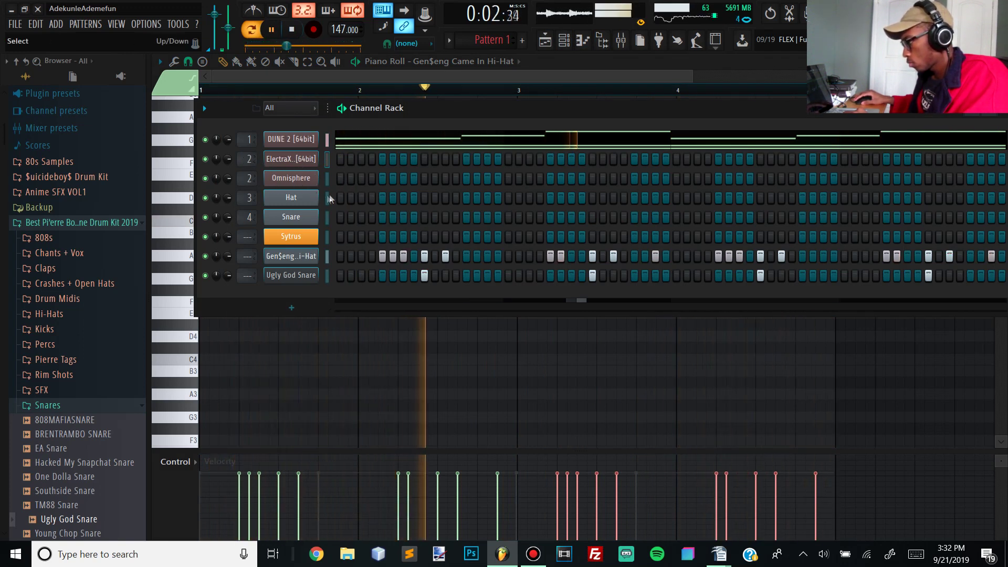
pyautogui.hotkey('alt', 'Delete')
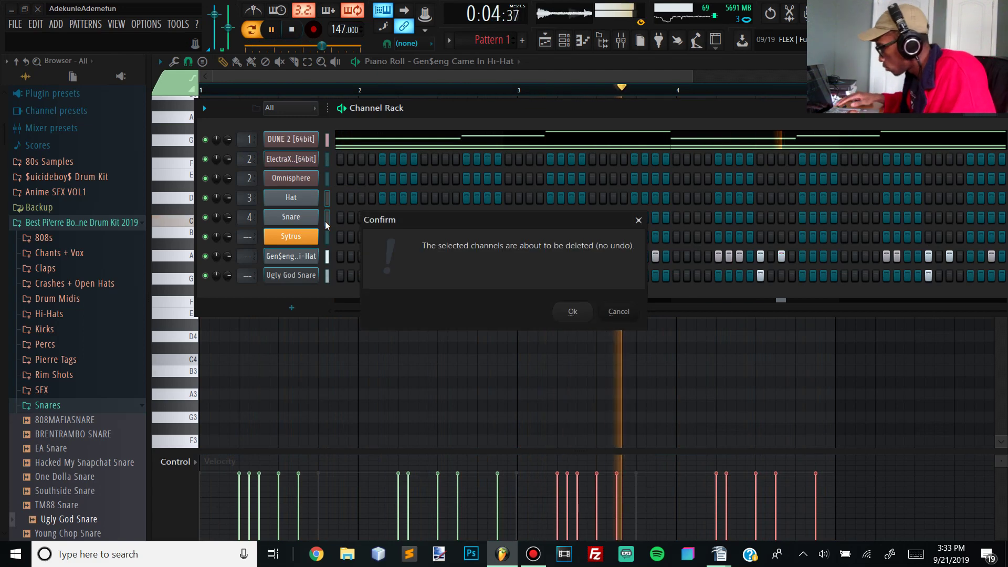
pyautogui.press('Return')
pyautogui.press('space')
# Check the ElectraX channel's piano roll, return to the channel rack and open the ElectraX instrument window.
pyautogui.rightClick(294, 159)
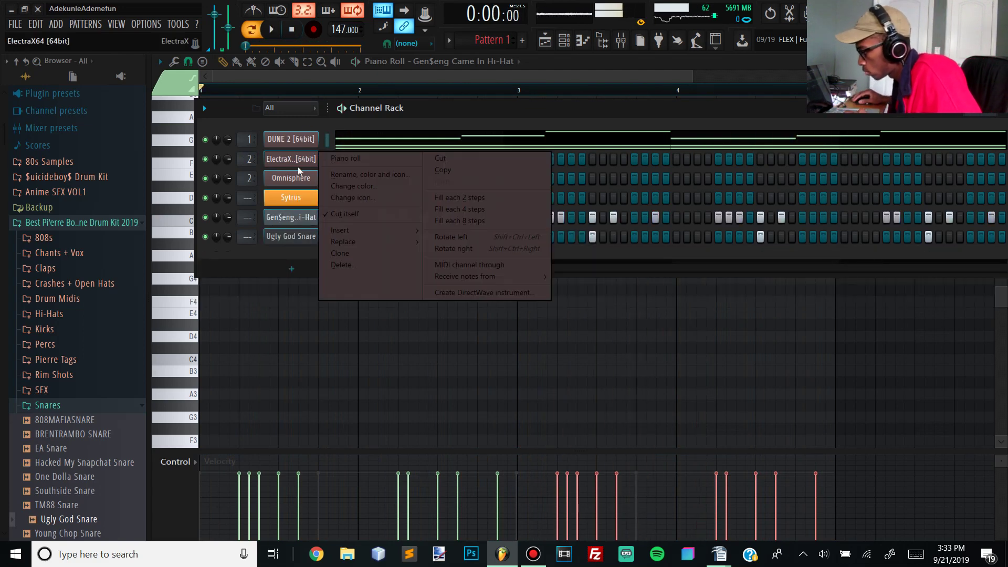
pyautogui.click(371, 158)
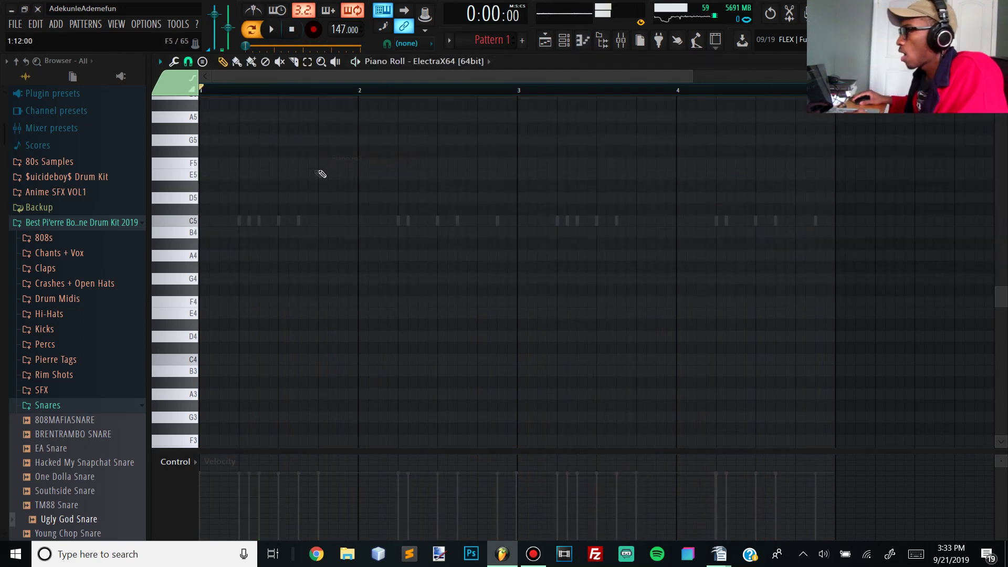
pyautogui.click(571, 48)
pyautogui.click(286, 160)
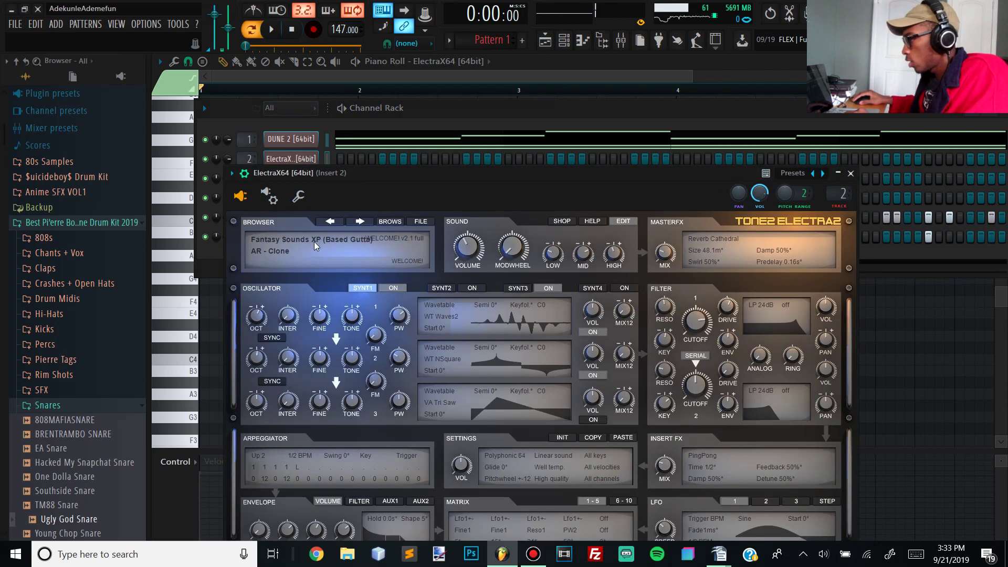
# Audition the ElectraX patches AR - Deep Voice and AR - Dream, moving the channel rack clear of the instrument window.
pyautogui.click(477, 289)
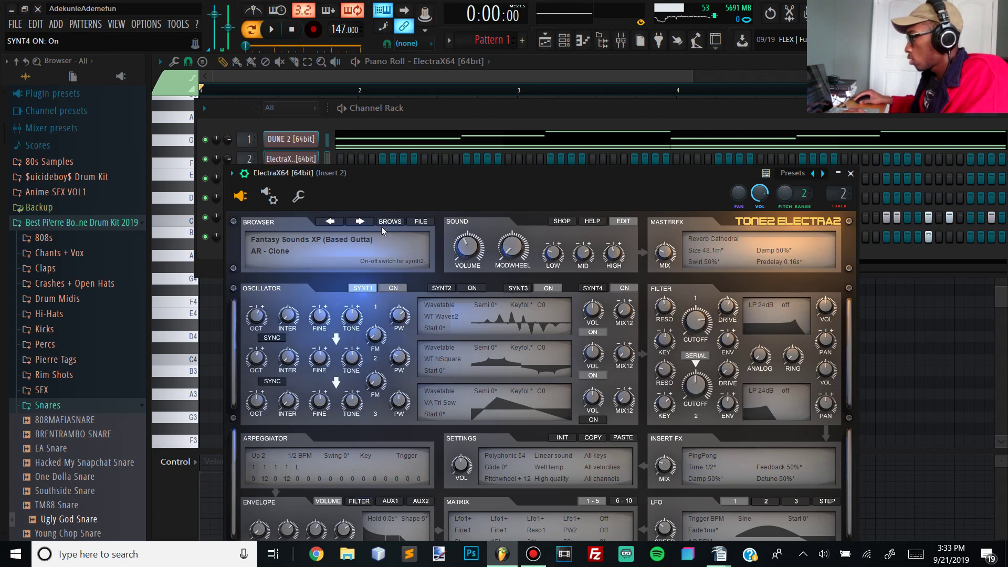
pyautogui.click(360, 221)
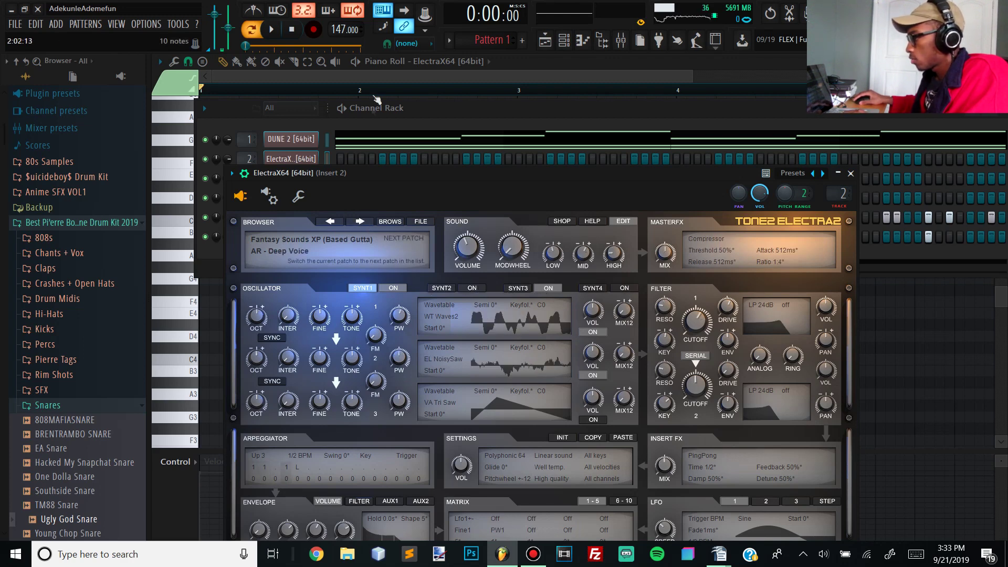
pyautogui.click(481, 117)
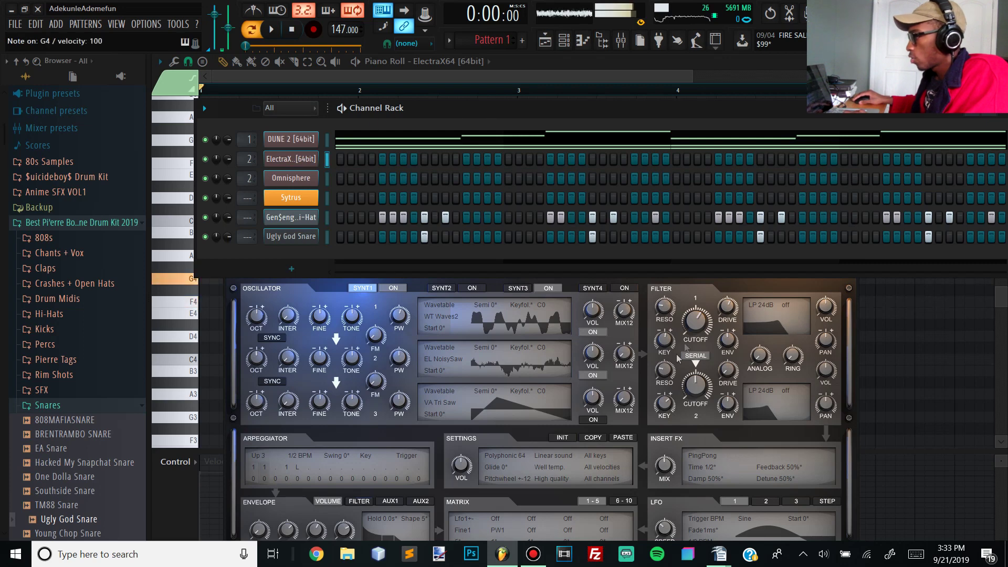
pyautogui.moveTo(513, 105); pyautogui.dragTo(554, 52)
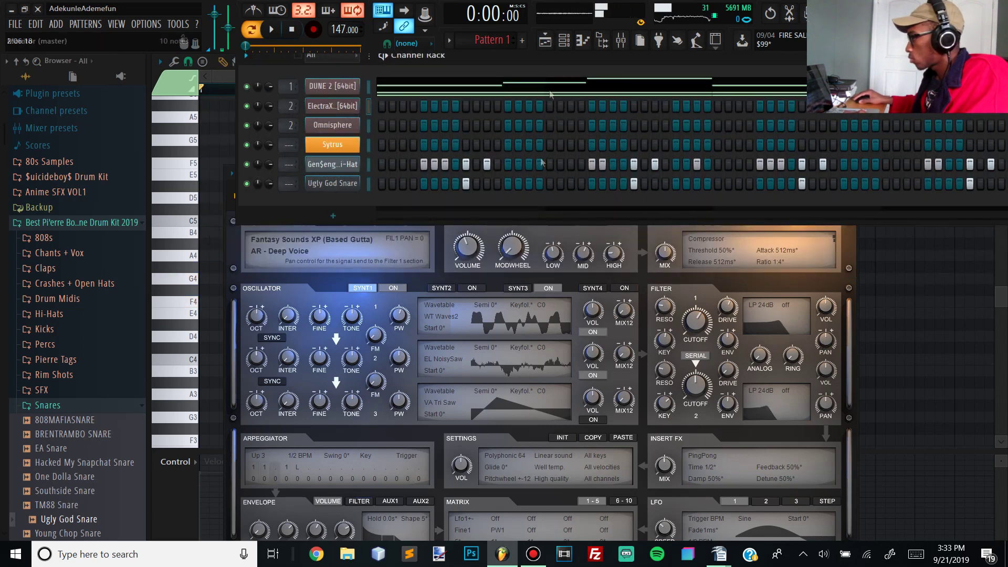
pyautogui.click(406, 238)
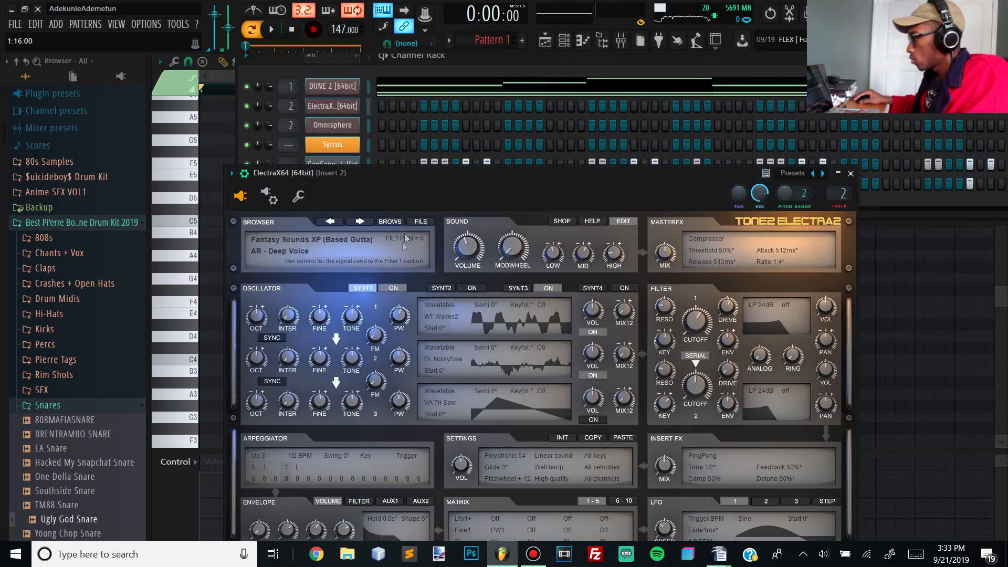
pyautogui.click(369, 226)
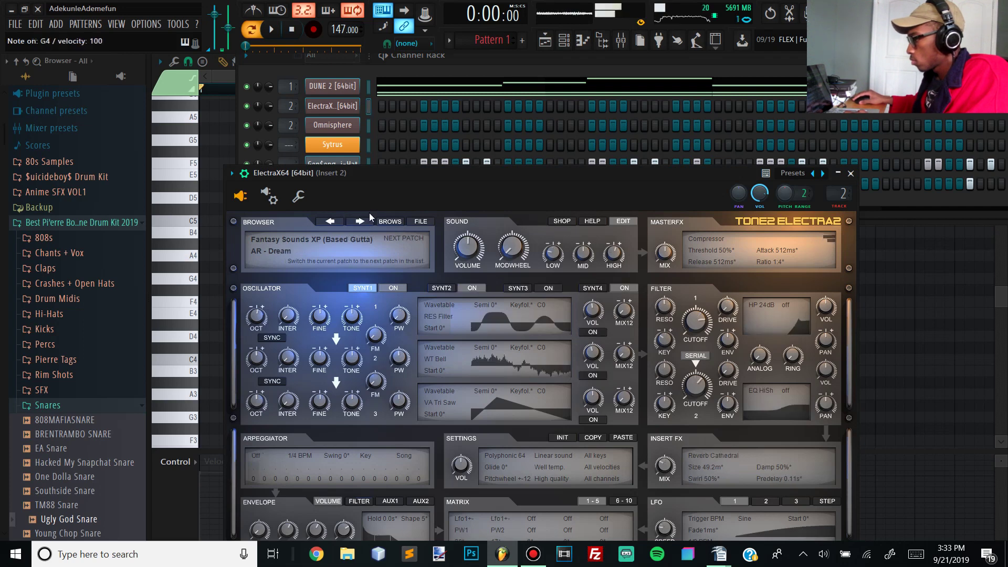
# Toggle the SYNT1, SYNT2 and SYNT3 layers of the AR - Dream patch to compare their sound.
pyautogui.click(548, 288)
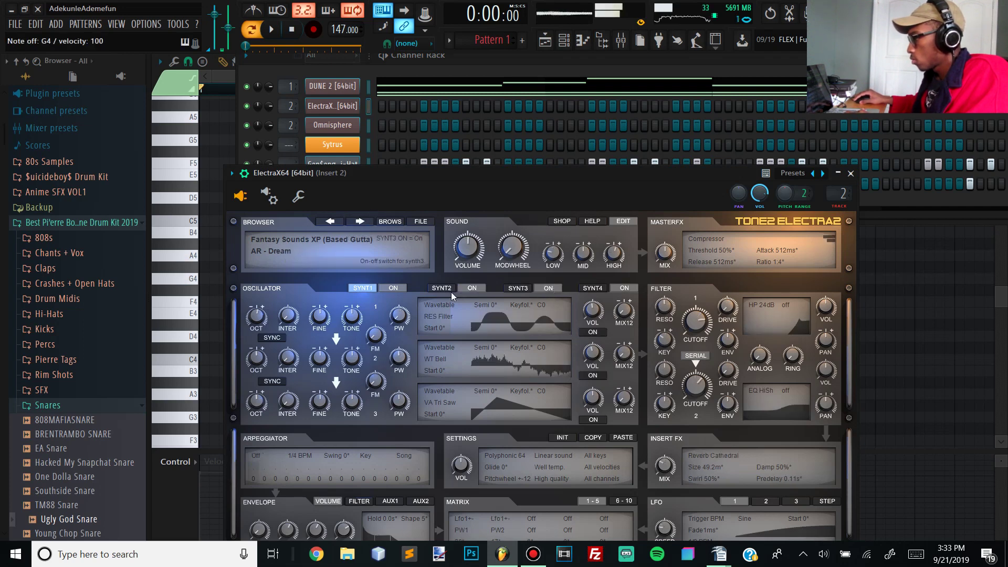
pyautogui.click(394, 289)
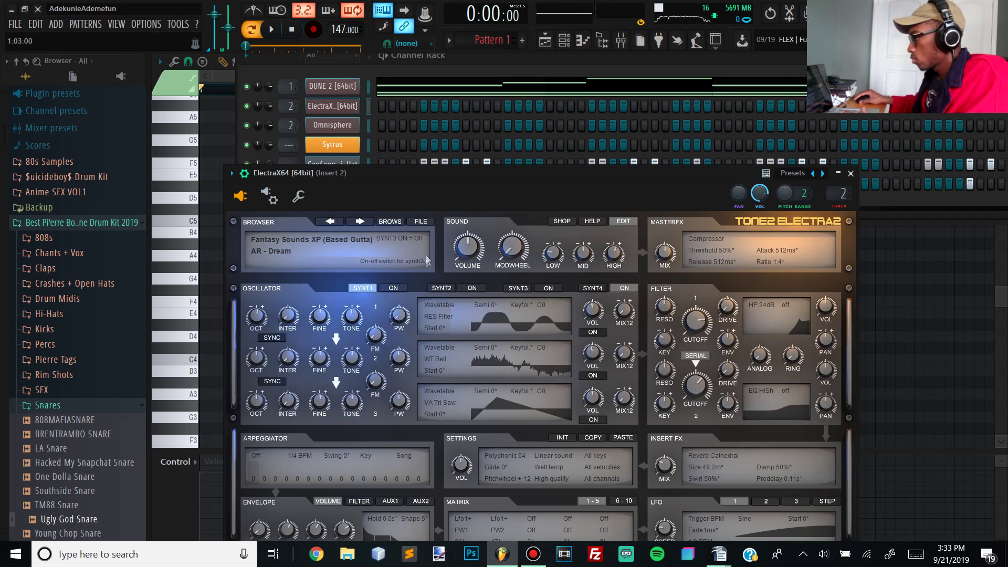
pyautogui.click(449, 84)
pyautogui.click(470, 289)
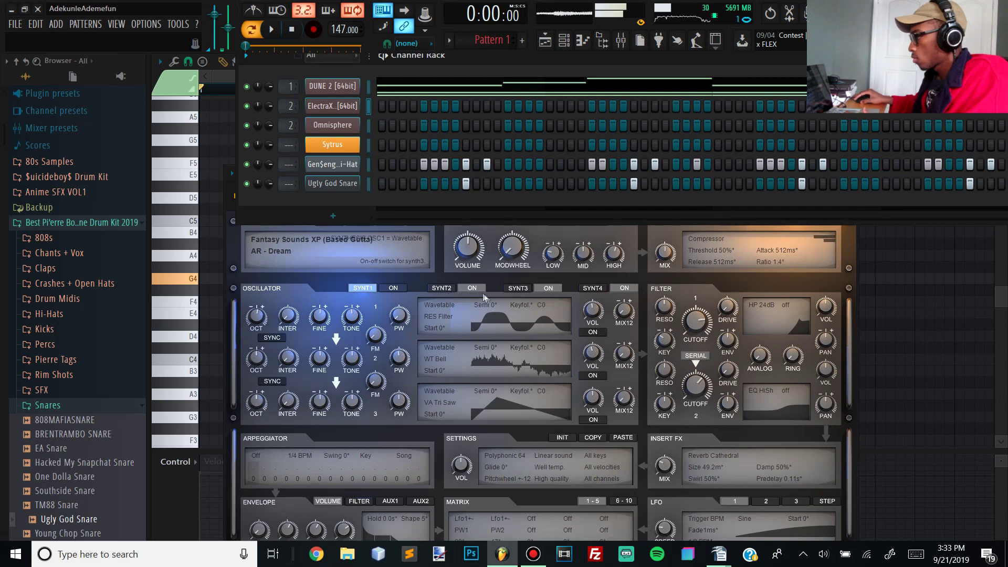
pyautogui.click(399, 289)
pyautogui.click(508, 69)
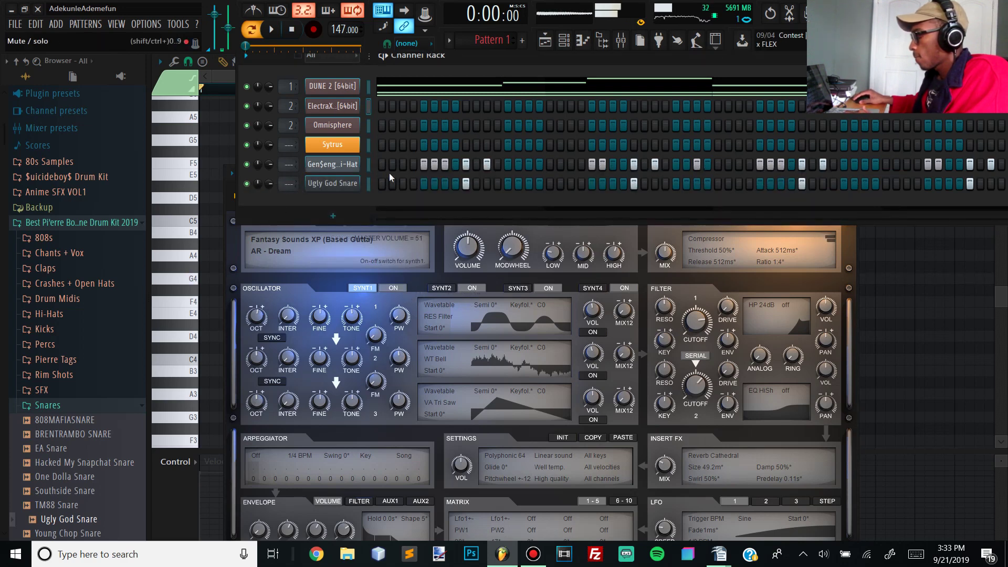
pyautogui.click(550, 288)
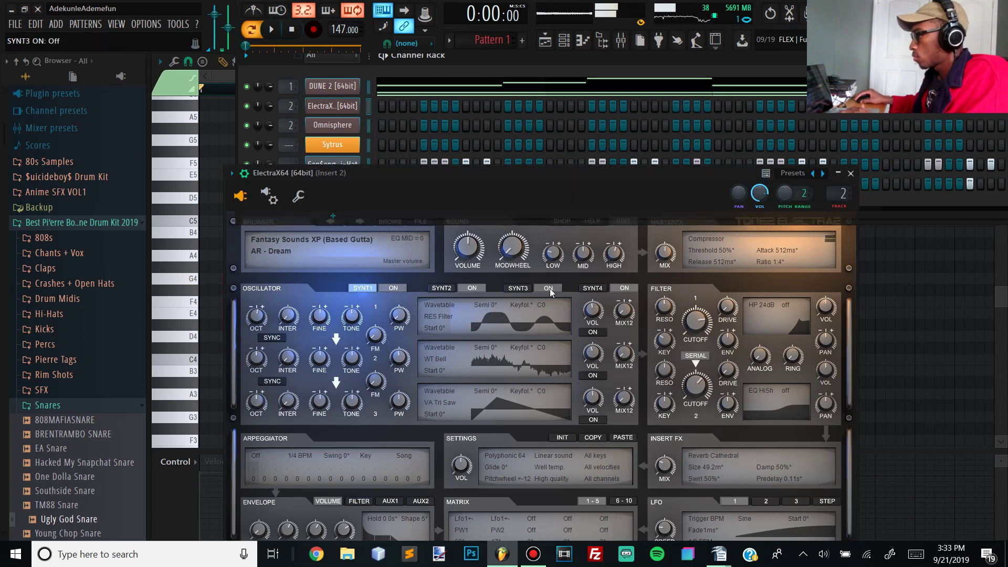
pyautogui.click(424, 73)
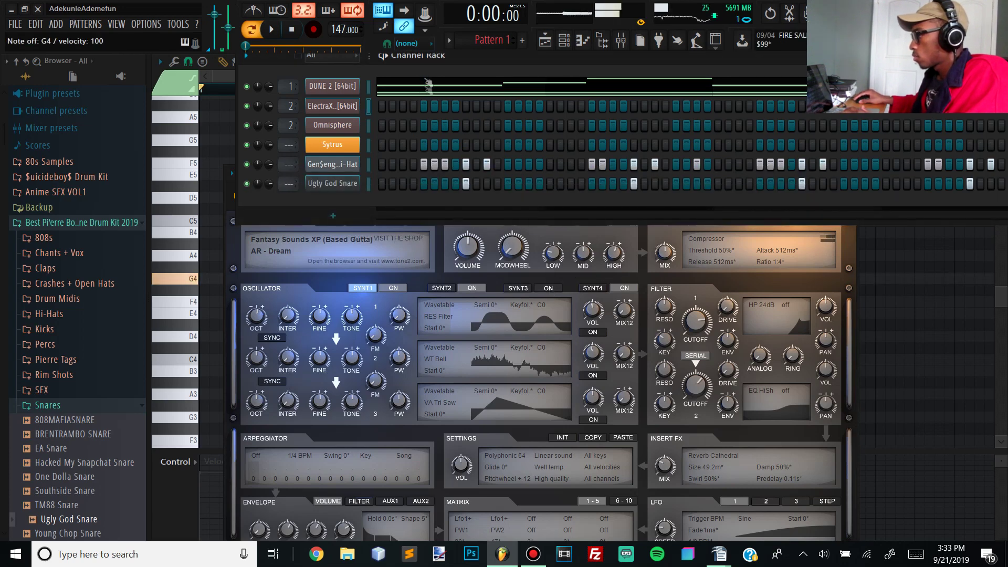
# Load the PD - Evolving Sound patch in ElectraX and advance to PD - GhostTalking.
pyautogui.click(404, 253)
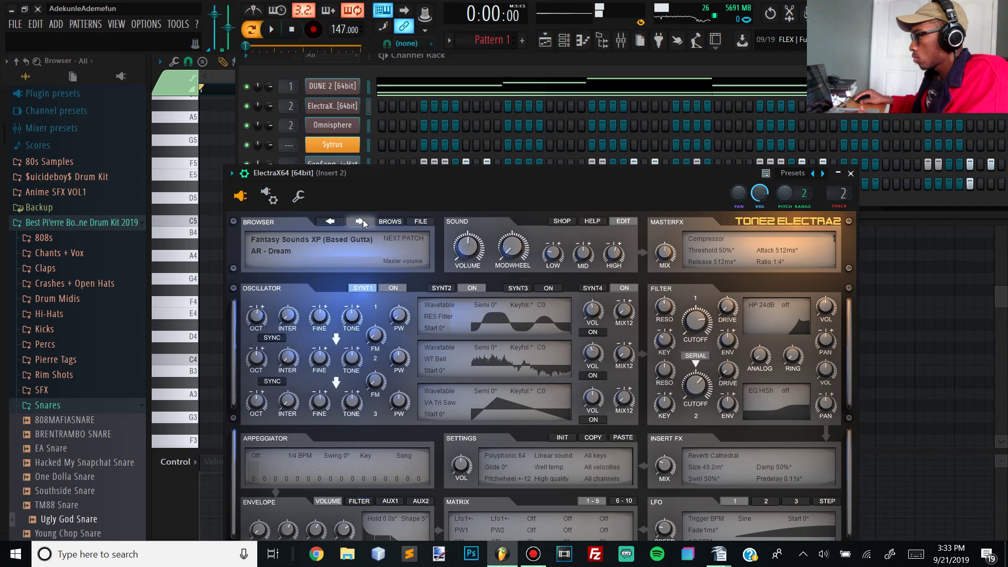
pyautogui.click(363, 219)
pyautogui.click(293, 253)
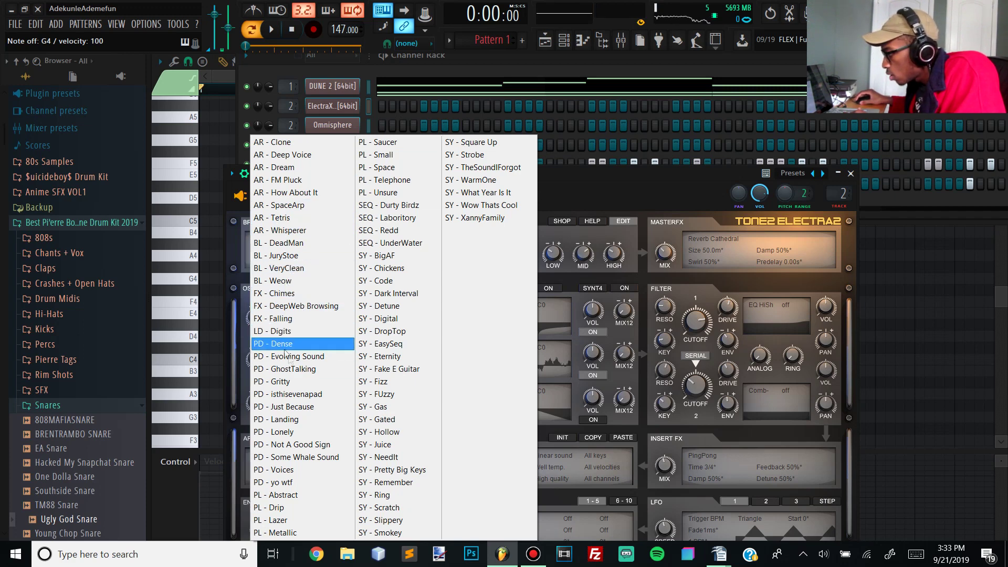
pyautogui.click(320, 356)
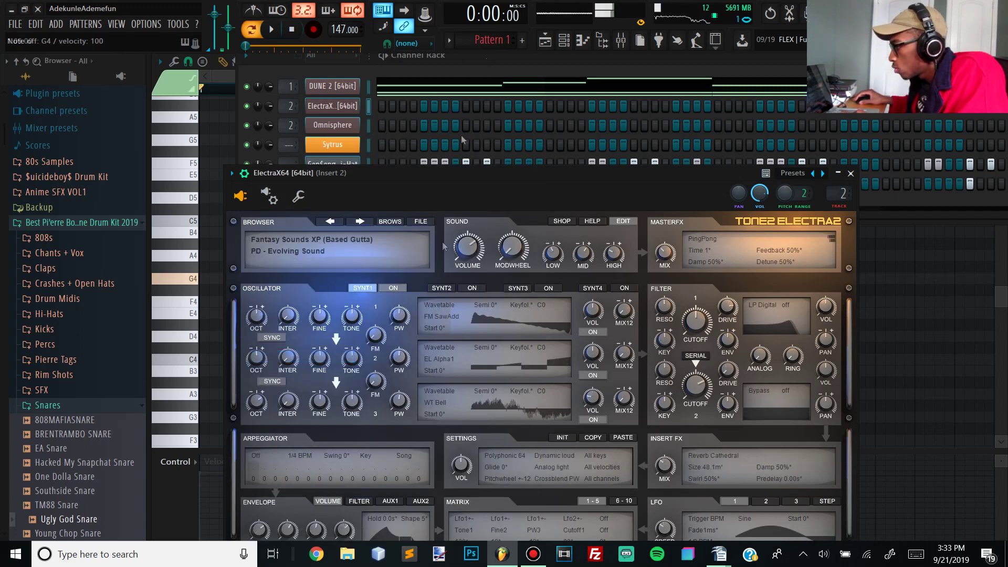
pyautogui.click(360, 228)
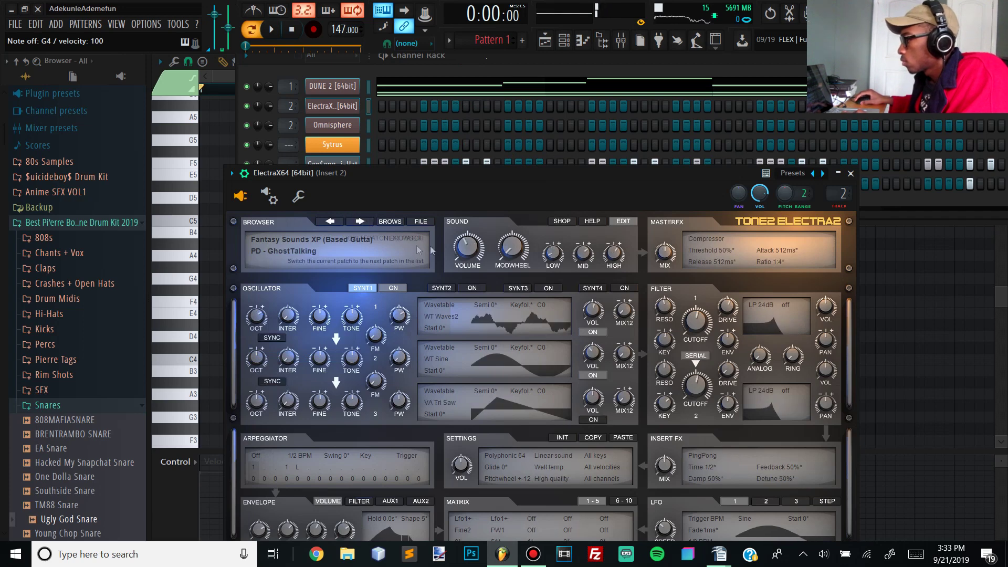
# Copy the DUNE 2 chord melody into the ElectraX channel during playback and check it in the piano roll.
pyautogui.click(273, 31)
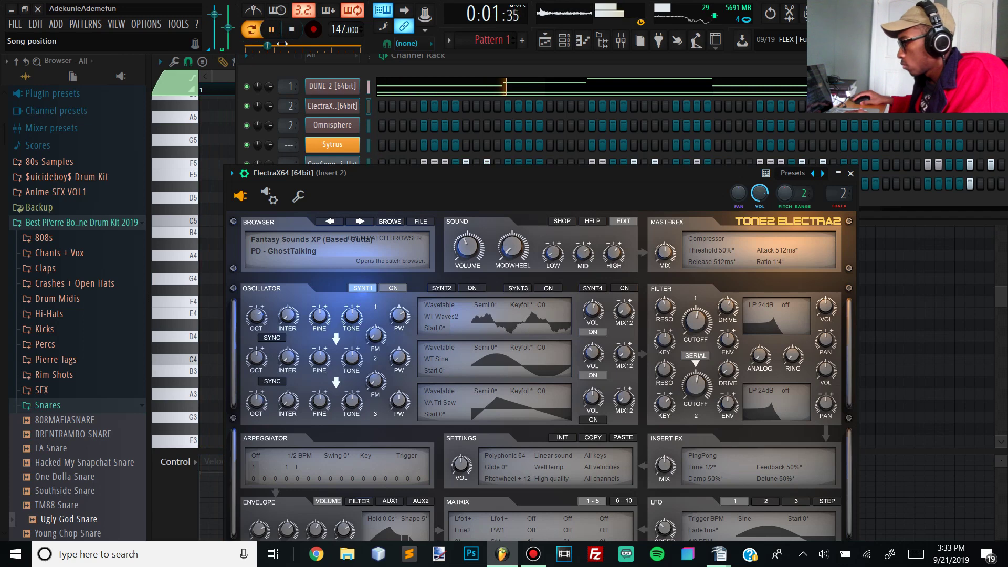
pyautogui.click(370, 86)
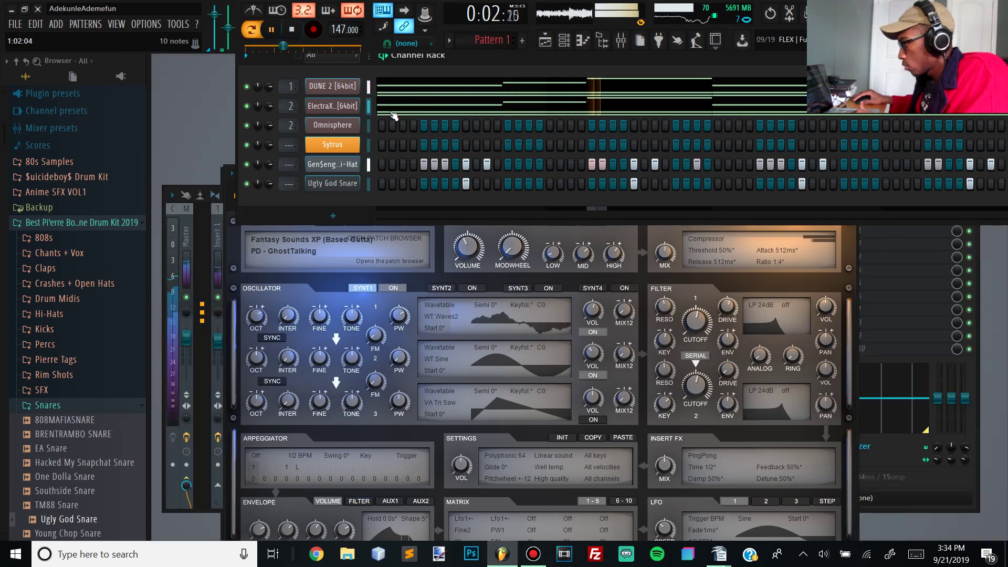
pyautogui.click(393, 109)
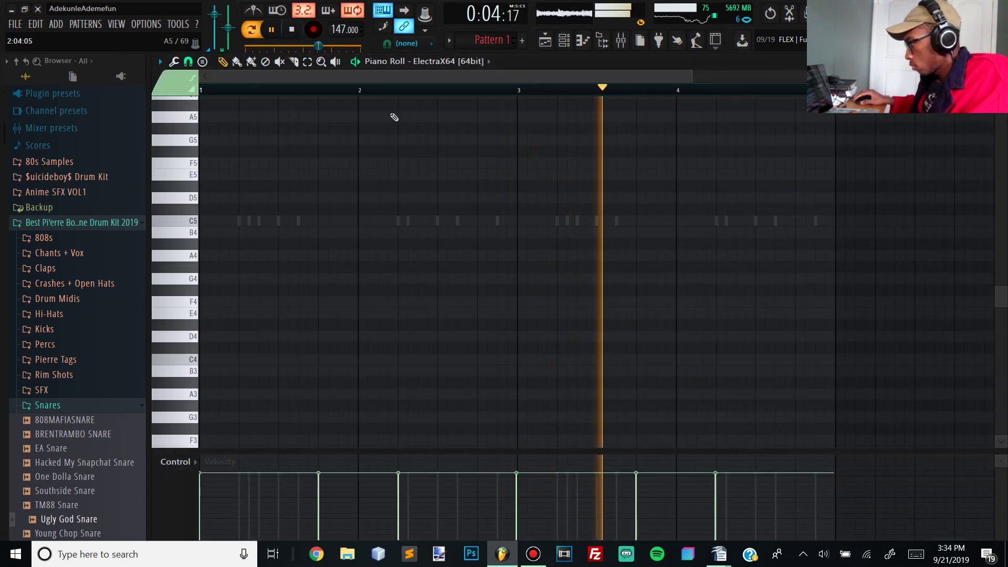
pyautogui.click(565, 42)
pyautogui.press('space')
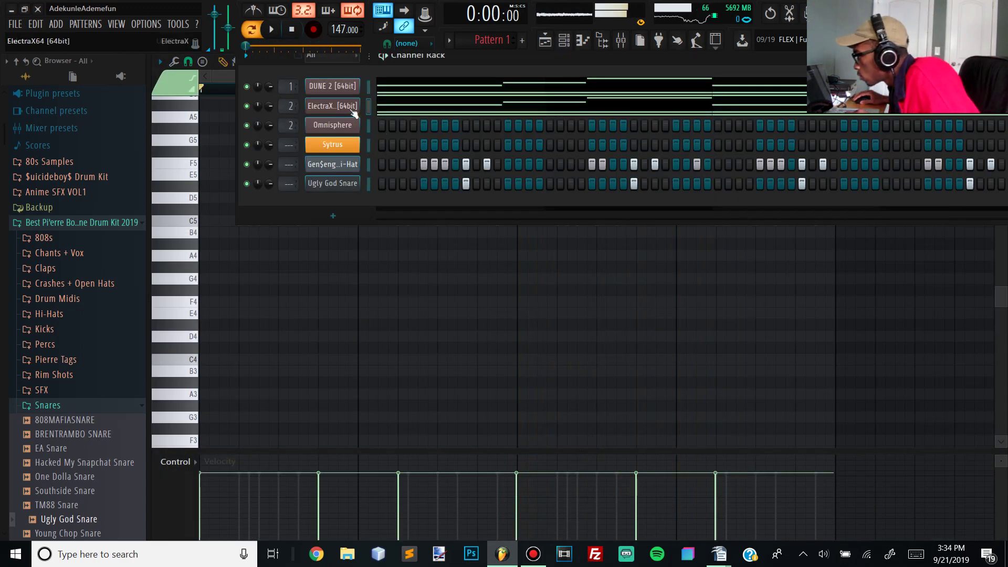
# Play the pattern while toggling the four synth layers of ElectraX's PD - GhostTalking patch.
pyautogui.click(349, 107)
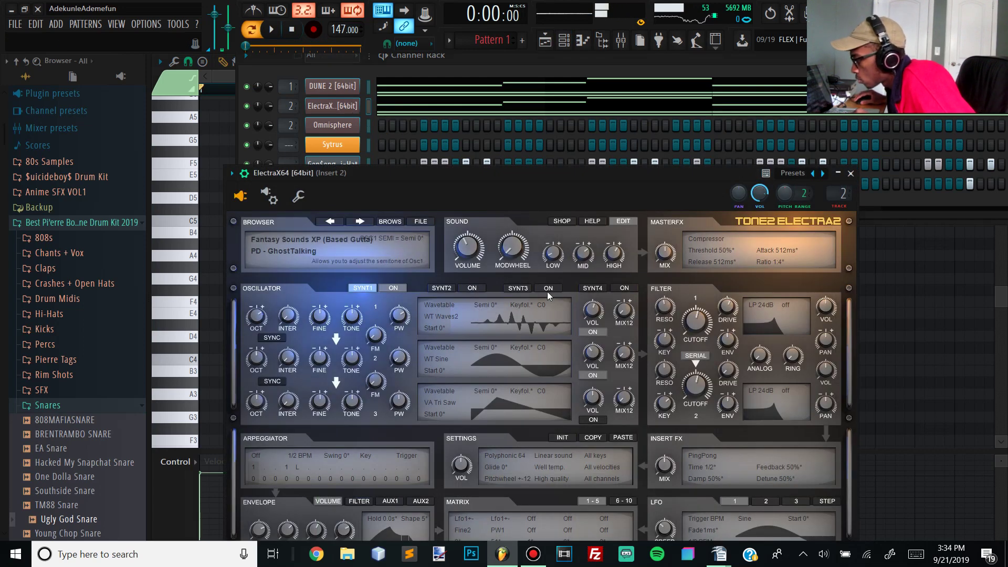
pyautogui.click(274, 34)
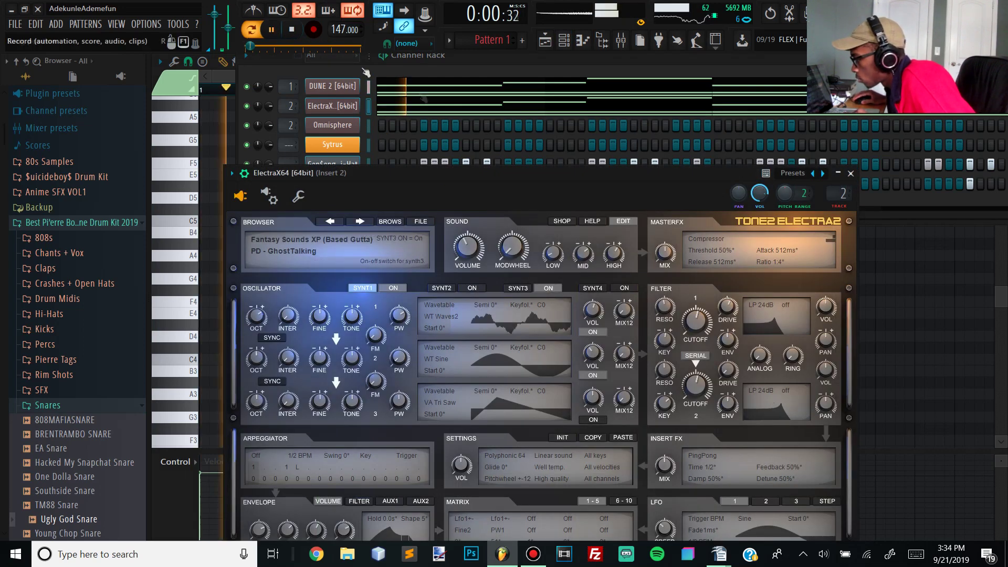
pyautogui.click(547, 289)
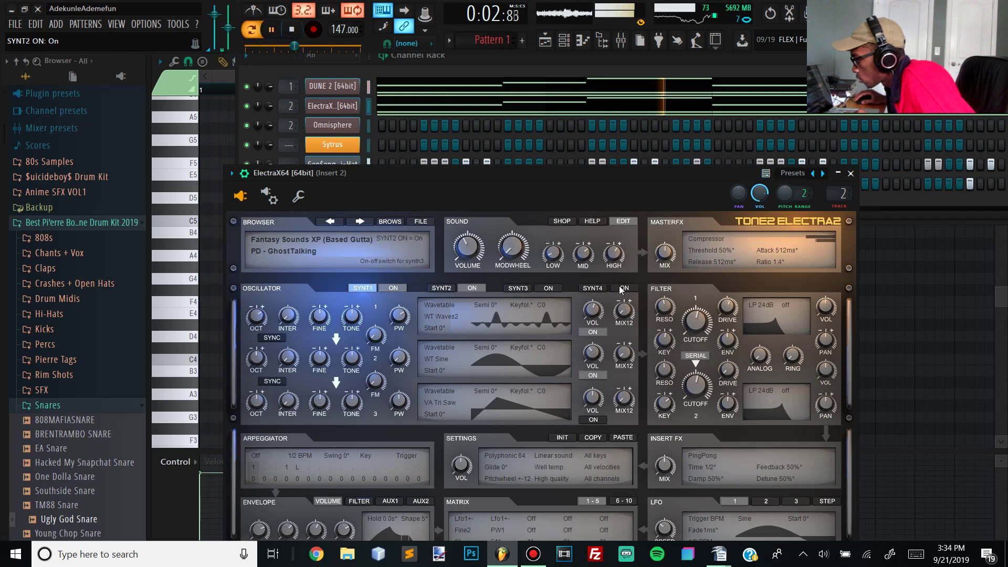
pyautogui.click(470, 289)
pyautogui.click(399, 288)
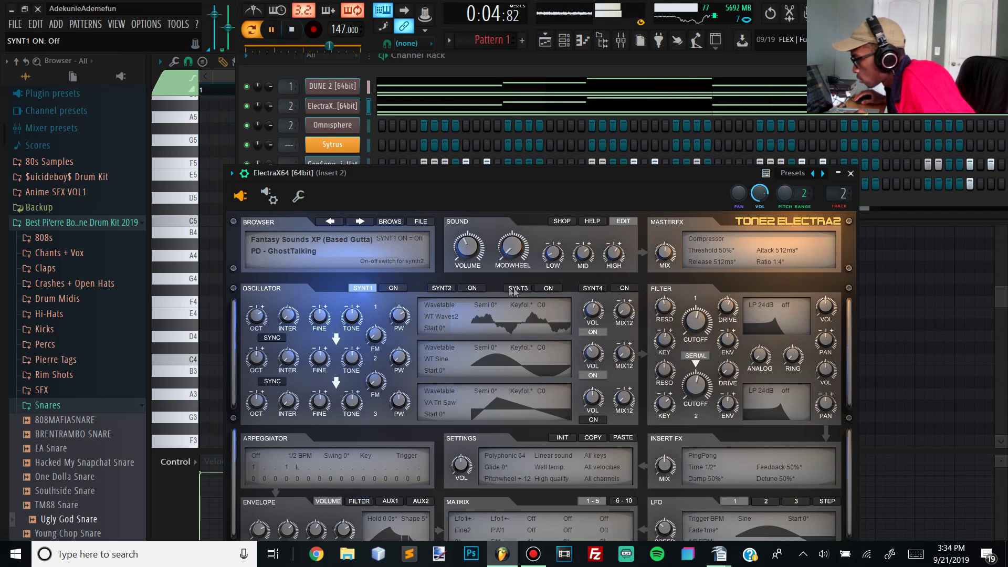
pyautogui.click(623, 288)
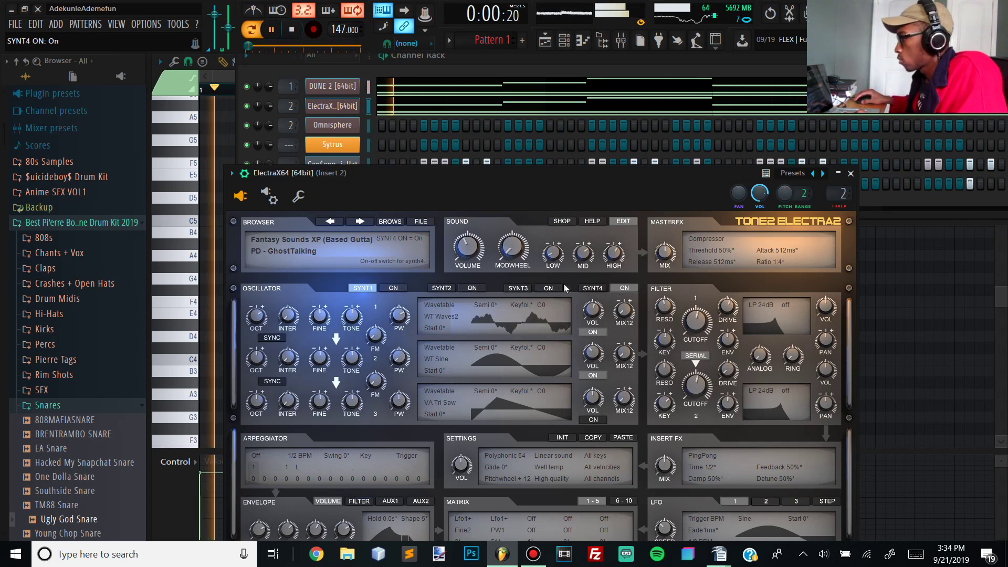
pyautogui.click(555, 289)
pyautogui.click(622, 288)
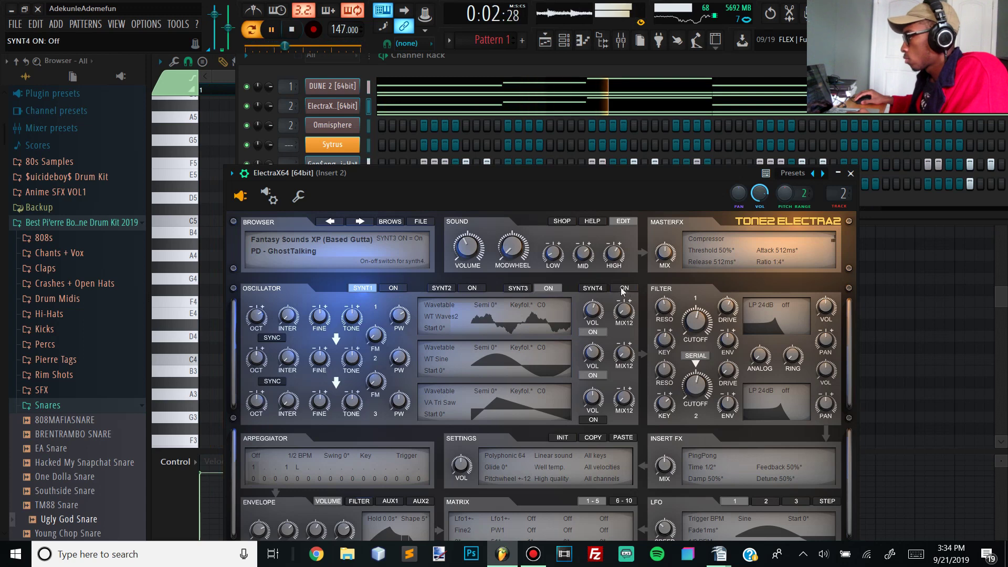
# Switch ElectraX to the PD - isthisevenapad patch and turn its SYNT3 layer off, keeping SYNT1 on.
pyautogui.click(360, 222)
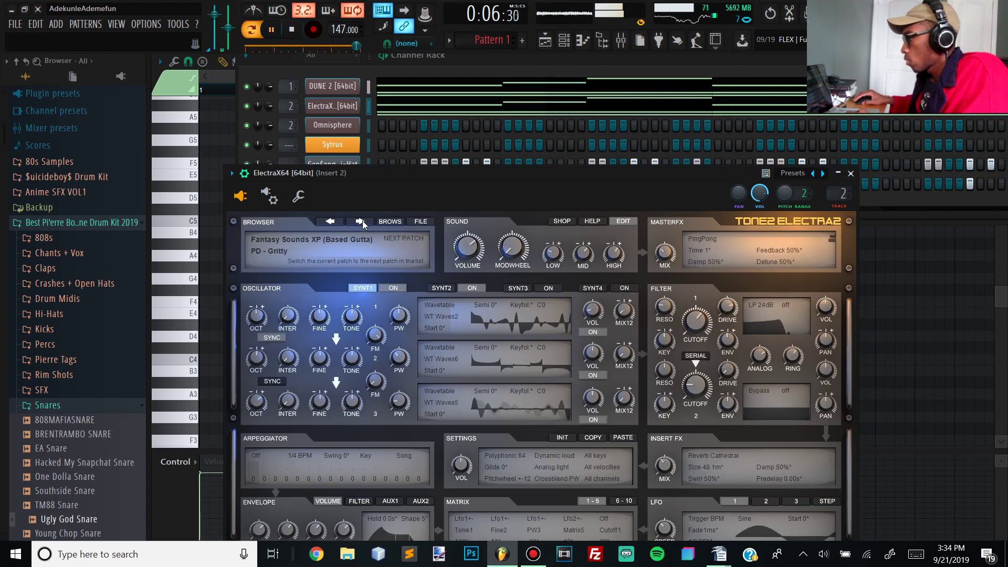
pyautogui.click(363, 222)
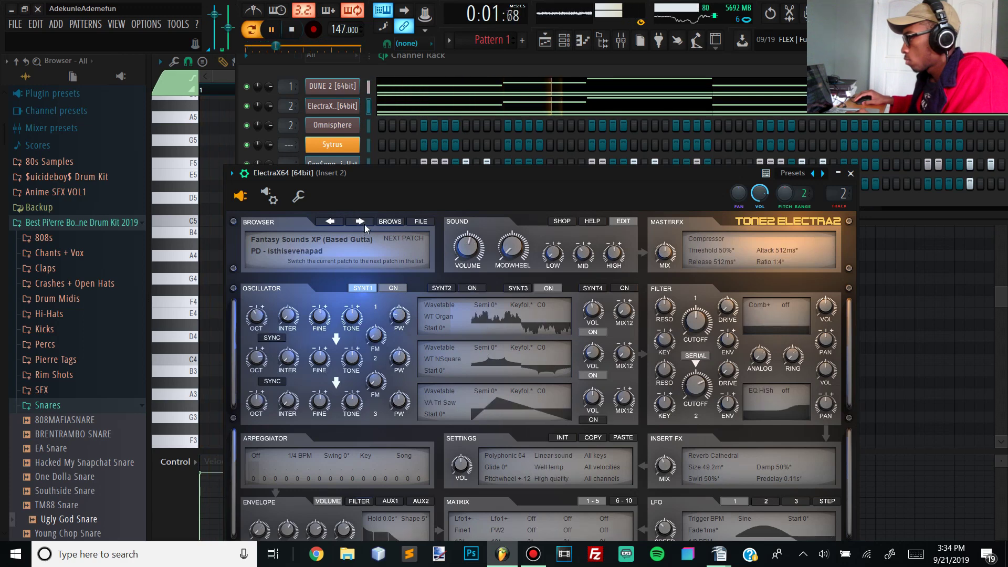
pyautogui.click(547, 289)
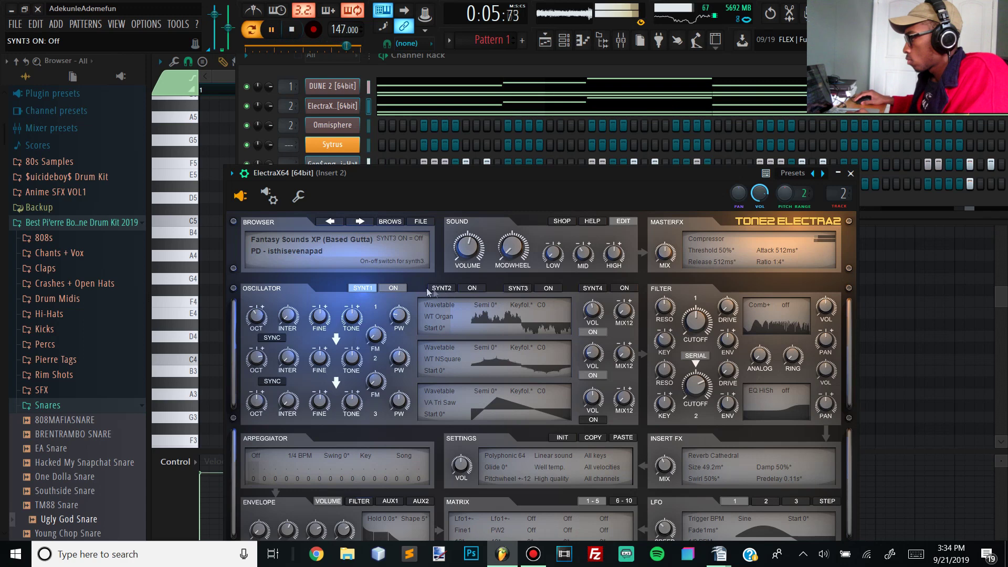
pyautogui.click(393, 288)
# Solo the ElectraX channel, open its chord notes in the piano roll and stop playback.
pyautogui.rightClick(247, 106)
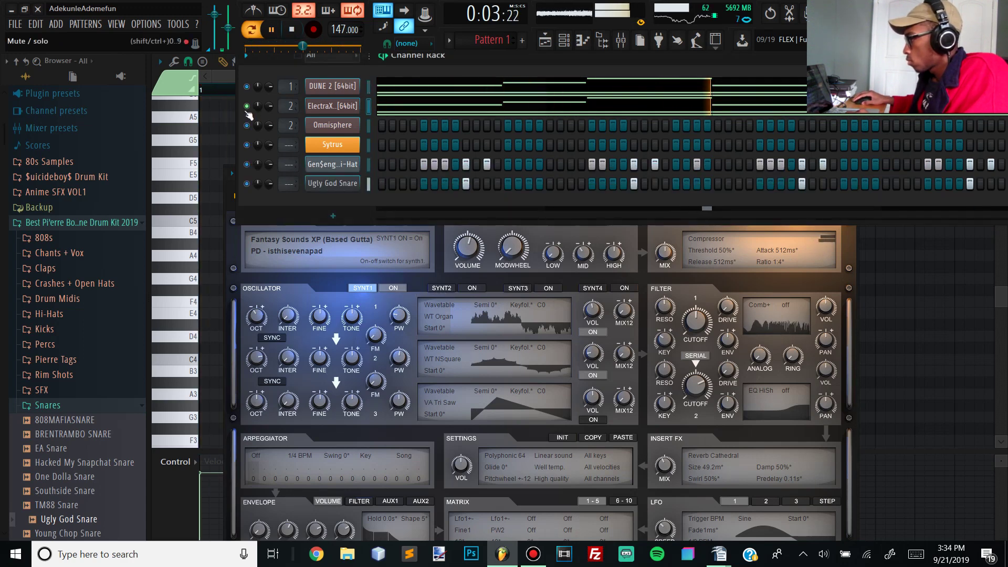
pyautogui.click(421, 116)
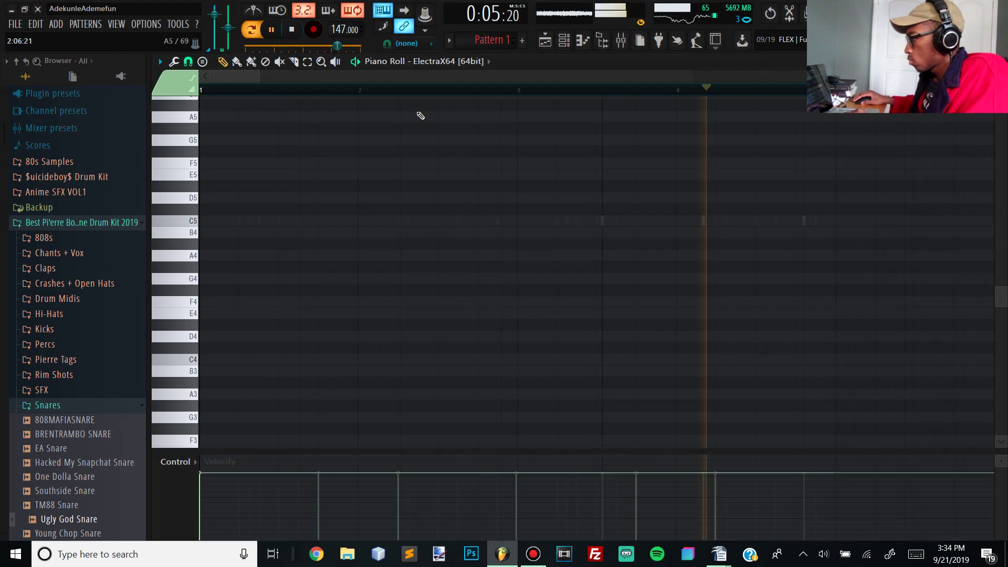
pyautogui.scroll(3, 603, 218)
pyautogui.press('space')
pyautogui.scroll(-2, 817, 254)
pyautogui.scroll(4, 789, 240)
# Select all the ElectraX notes in the piano roll, mute them and briefly play the pattern.
pyautogui.hotkey('ctrl', 'a')
pyautogui.hotkey('alt', 'm')
pyautogui.press('space')
pyautogui.press('space')
pyautogui.scroll(3, 252, 195)
pyautogui.click(533, 554)
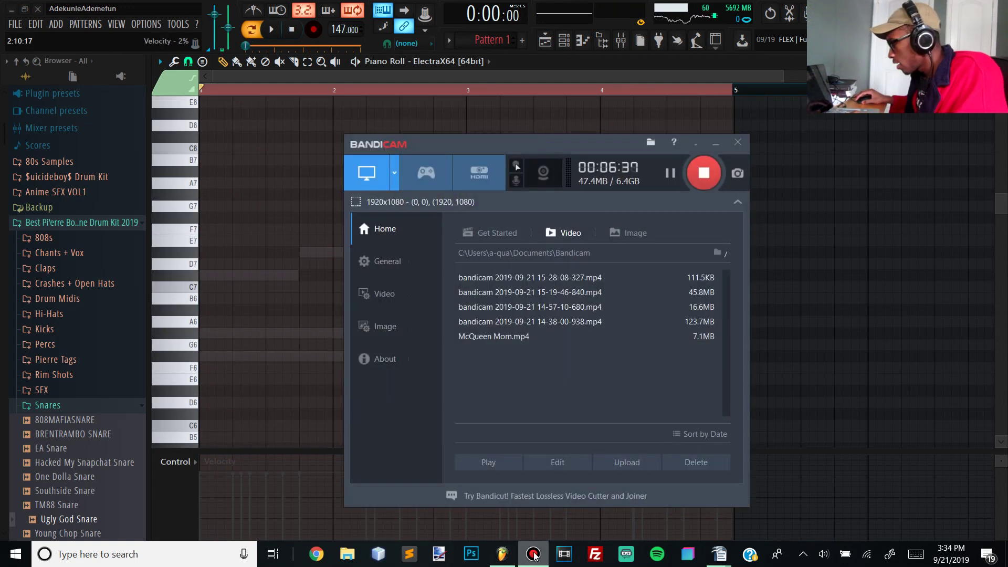
pyautogui.click(534, 555)
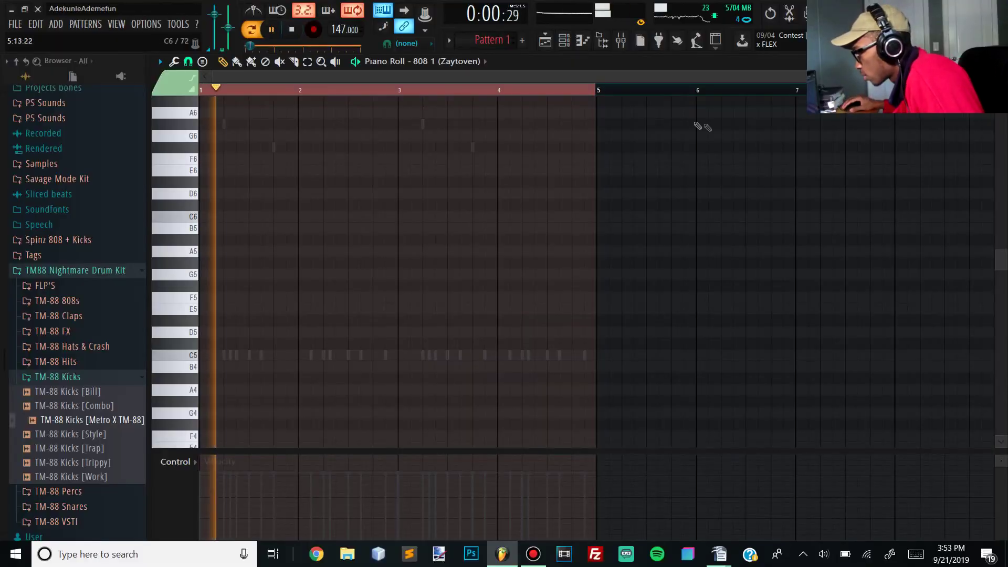
# Place the first two 808 notes in bar 1, G#6 on the downbeat and C#6 on the last beat, and play them.
pyautogui.press('space')
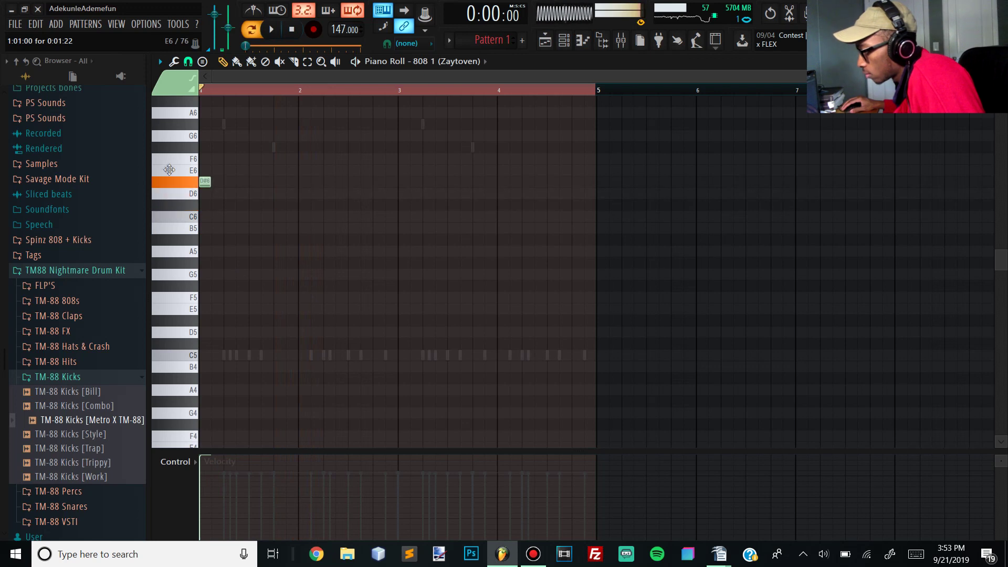
pyautogui.moveTo(147, 92); pyautogui.dragTo(149, 215)
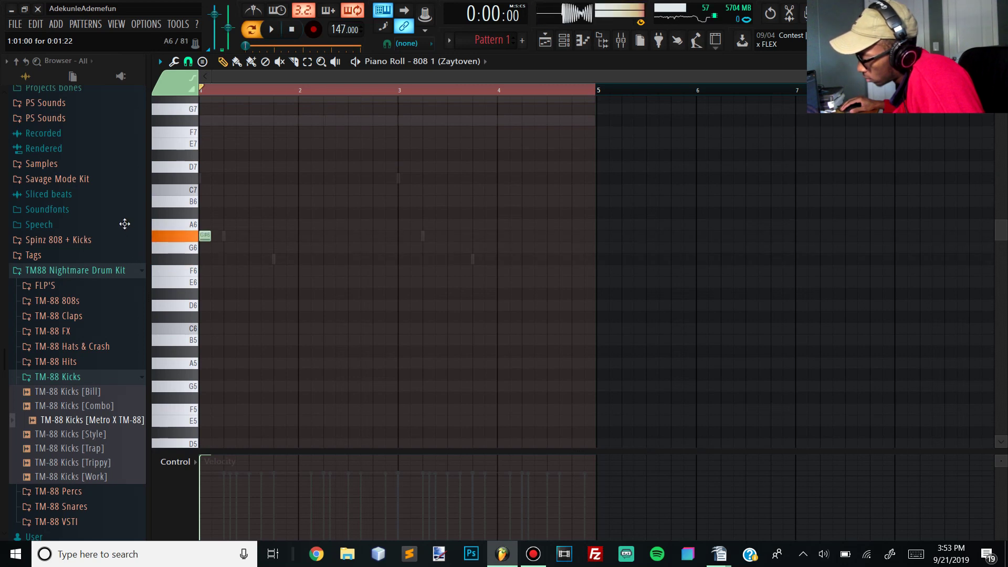
pyautogui.press('space')
pyautogui.click(280, 259)
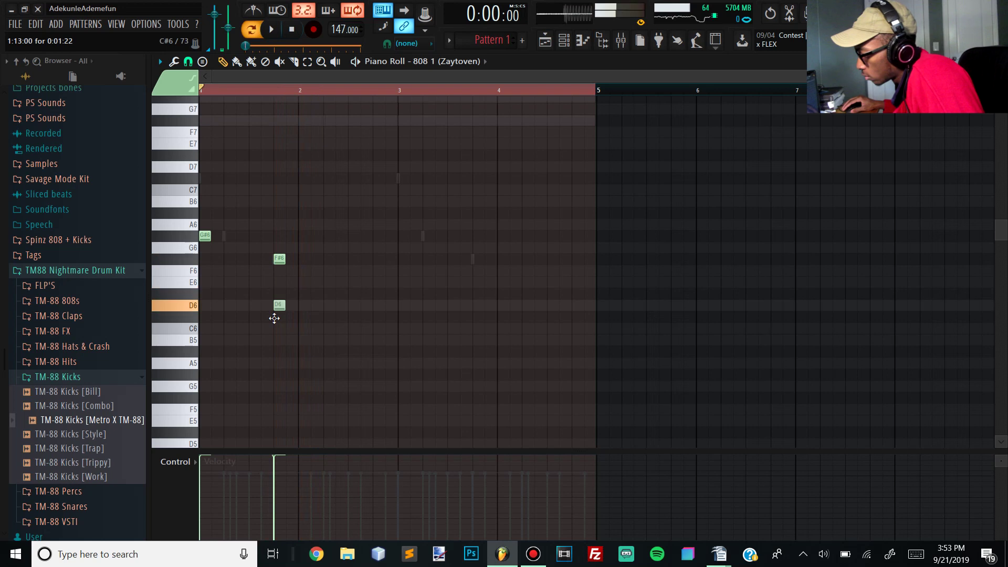
pyautogui.rightClick(280, 259)
pyautogui.press('space')
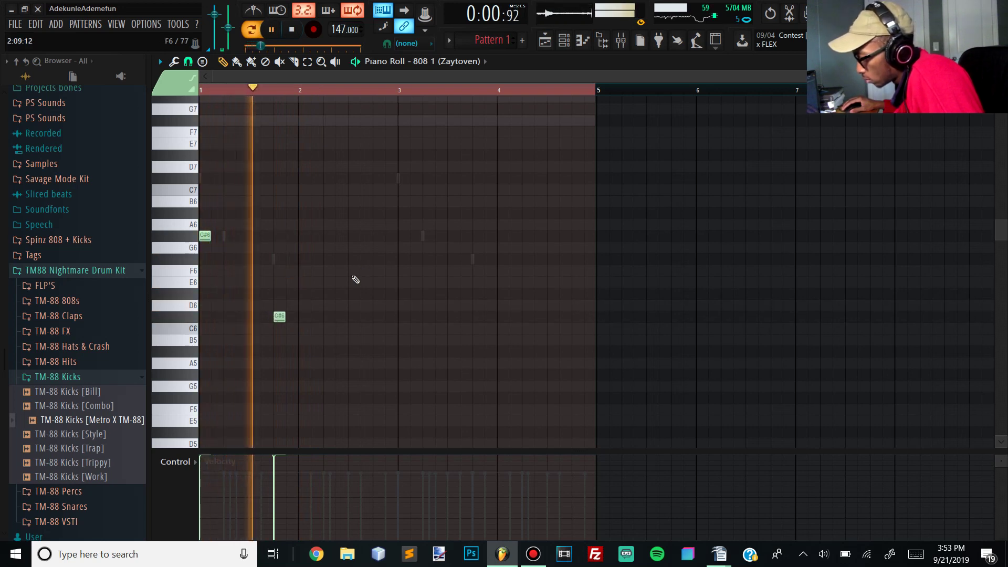
# Add an adjacent pair of C#6 808 notes and one more C#6 in bar 2, and shift the pair one grid step earlier.
pyautogui.moveTo(344, 317)
pyautogui.mouseDown()
pyautogui.moveTo(324, 317)
pyautogui.moveTo(335, 318)
pyautogui.mouseUp()
pyautogui.press('space')
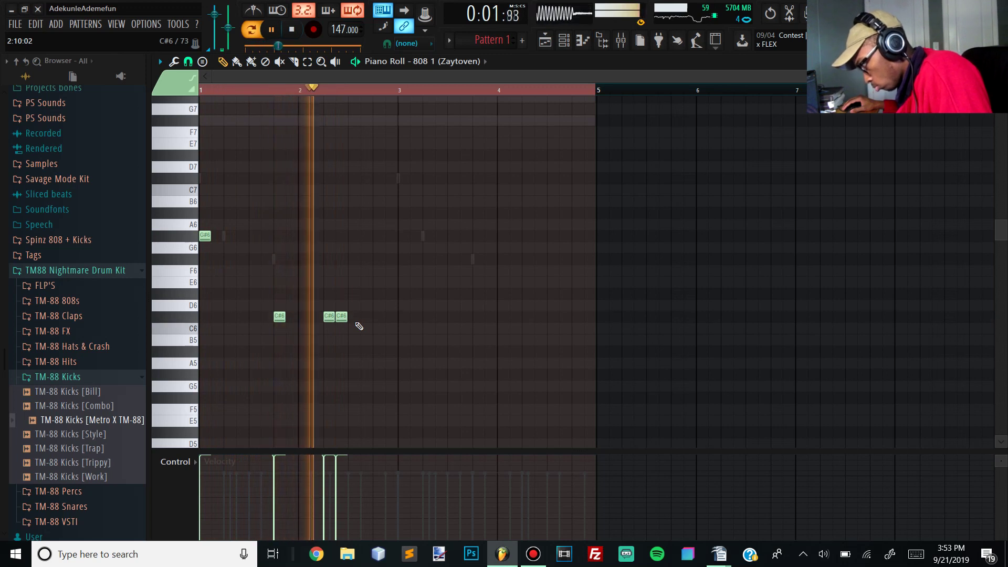
pyautogui.click(372, 318)
pyautogui.press('space')
pyautogui.moveTo(353, 313); pyautogui.dragTo(332, 317)
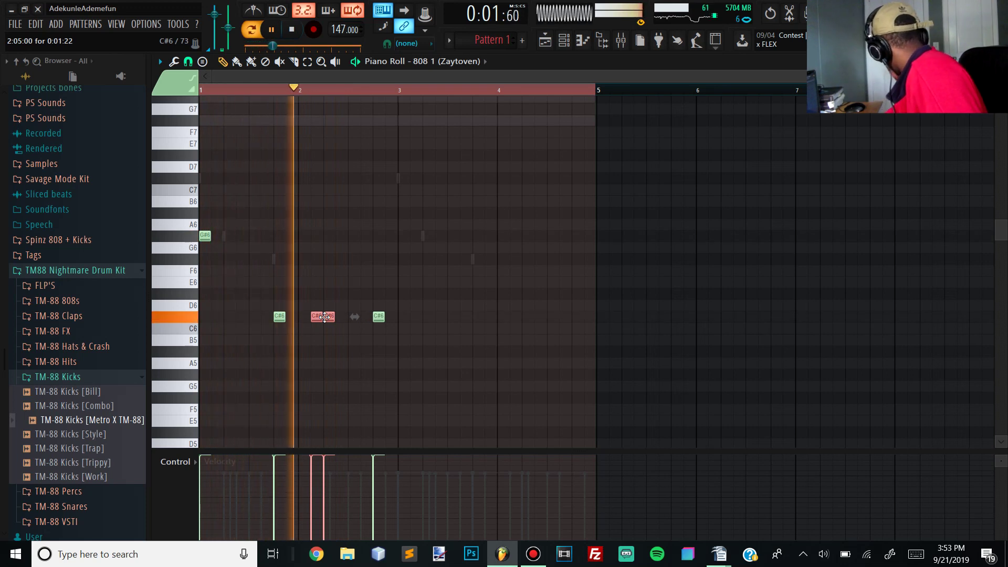
pyautogui.press('space')
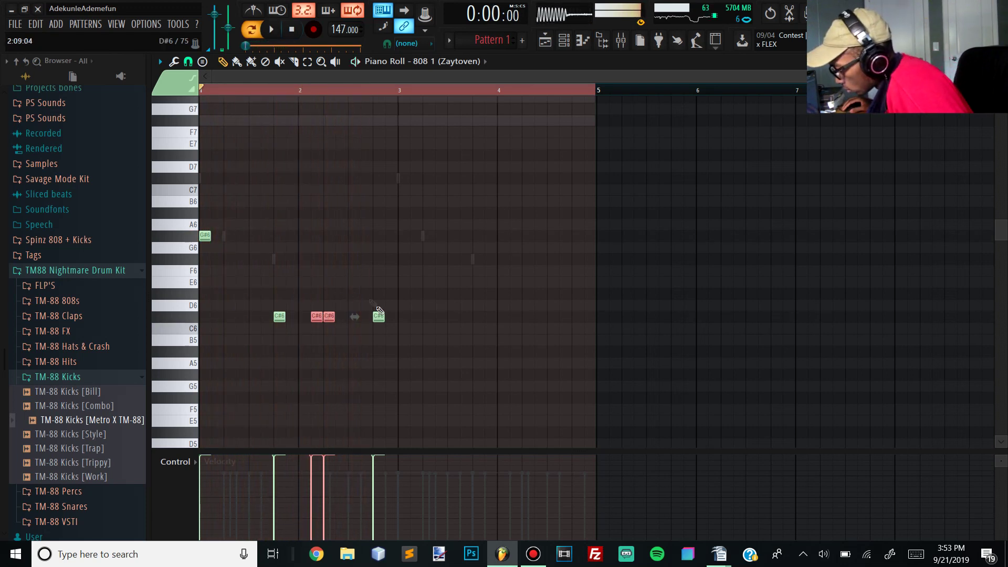
pyautogui.press('space')
# Duplicate the two-bar 808 phrase into bars 3 and 4 starting on C#6, and replace the C#6 on bar 3's last beat with F#6.
pyautogui.moveTo(441, 358); pyautogui.dragTo(107, 144)
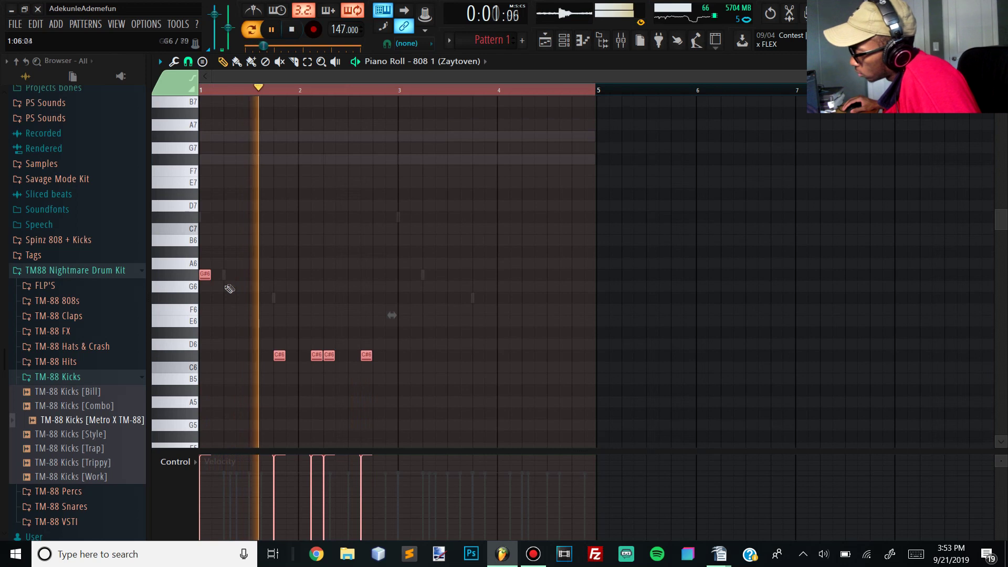
pyautogui.moveTo(207, 277); pyautogui.dragTo(405, 283)
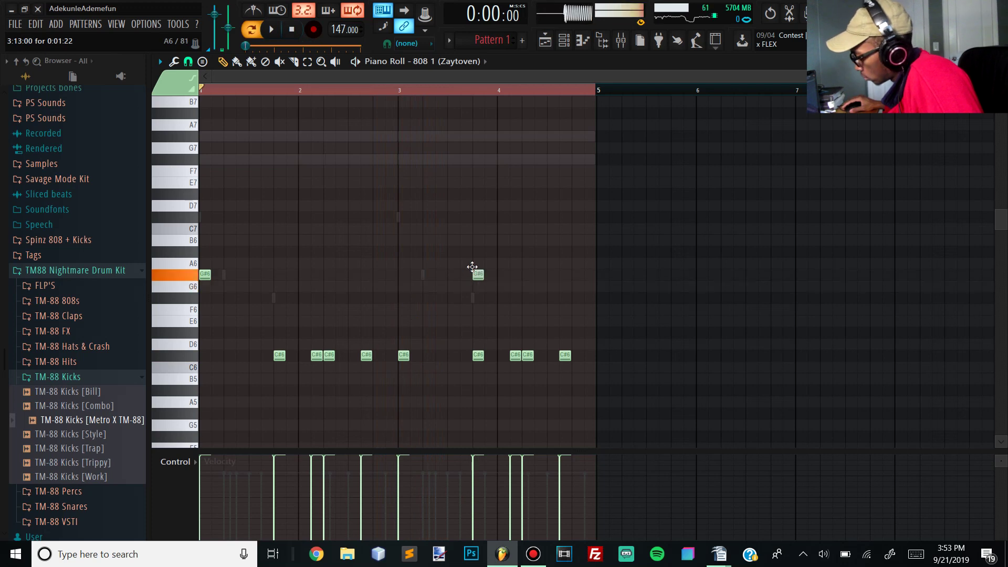
pyautogui.rightClick(478, 355)
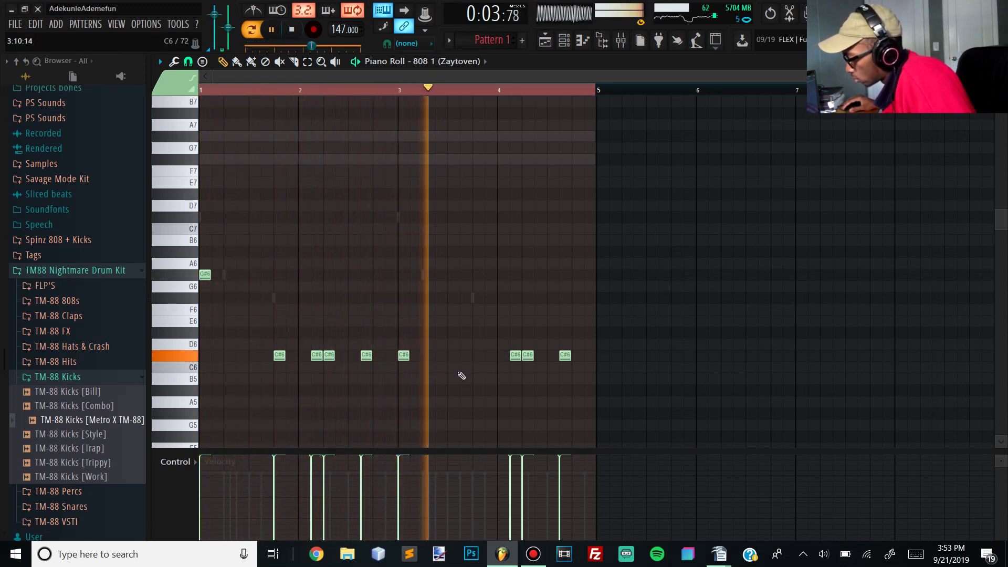
pyautogui.press('space')
pyautogui.click(477, 297)
pyautogui.press('space')
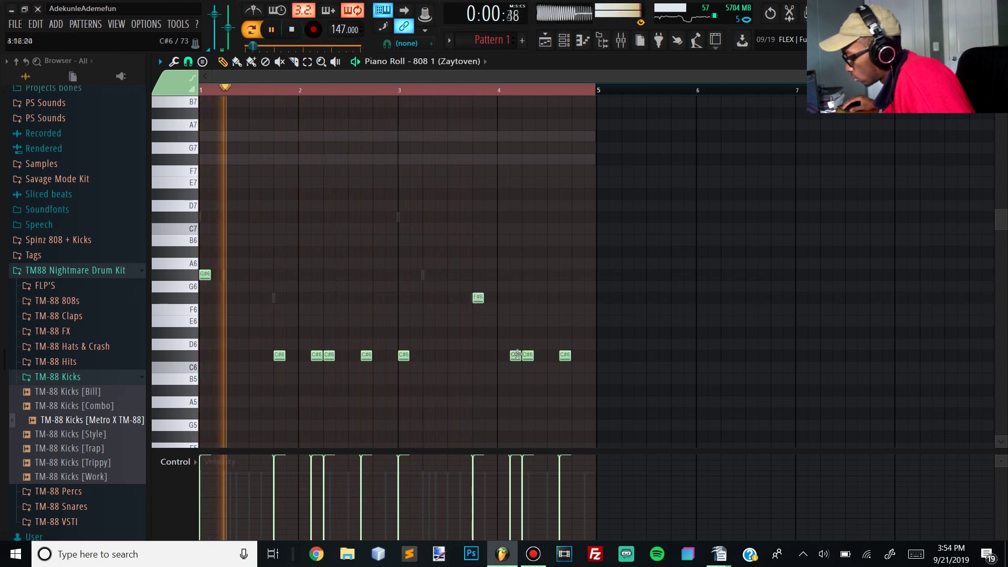
# Replace the three C#6 notes in bar 4 with two F#6 notes on the second beat and late in the third beat.
pyautogui.rightClick(516, 355)
pyautogui.rightClick(528, 355)
pyautogui.rightClick(565, 355)
pyautogui.click(478, 297)
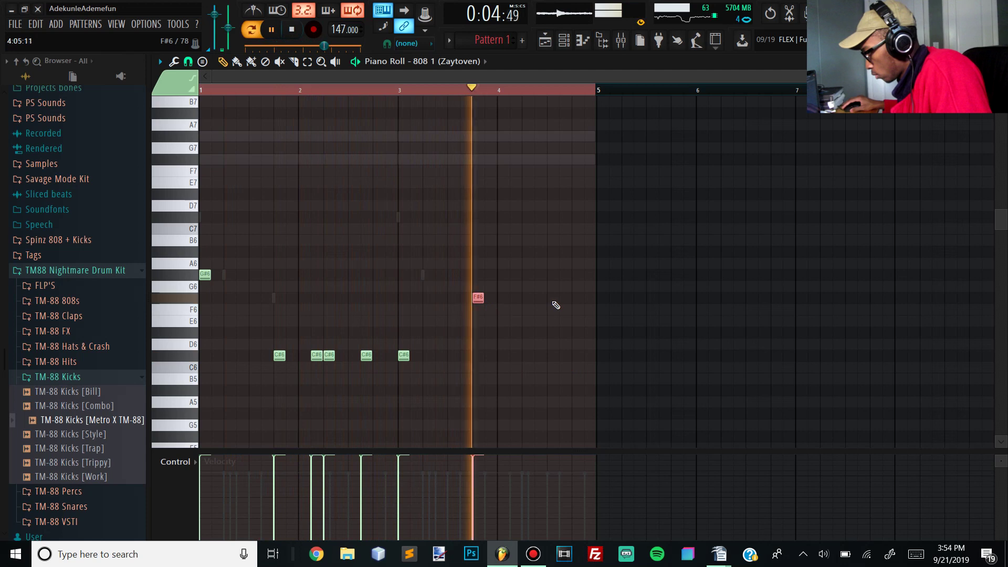
pyautogui.click(527, 297)
pyautogui.click(567, 297)
pyautogui.press('space')
pyautogui.moveTo(567, 297); pyautogui.dragTo(559, 297)
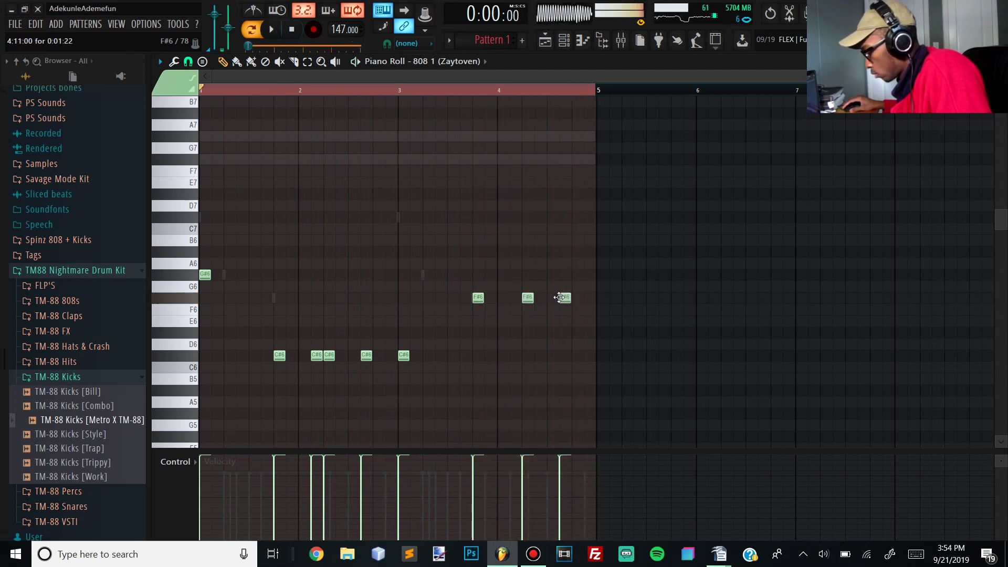
# Transpose the whole 808 pattern down one octave, set its opening note to G#4 and play it.
pyautogui.press('space')
pyautogui.scroll(-5, 413, 286)
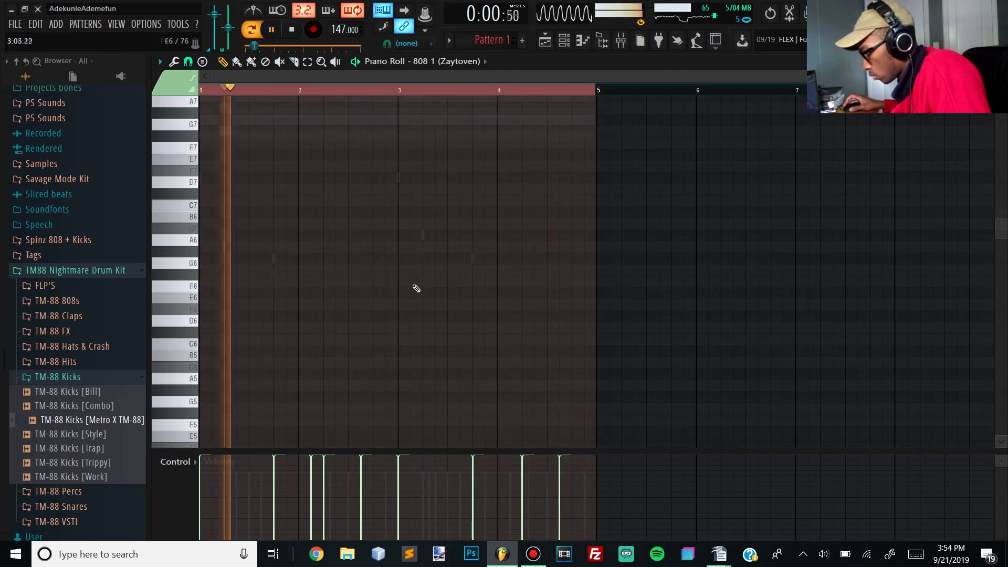
pyautogui.hotkey('ctrl', 'Up')
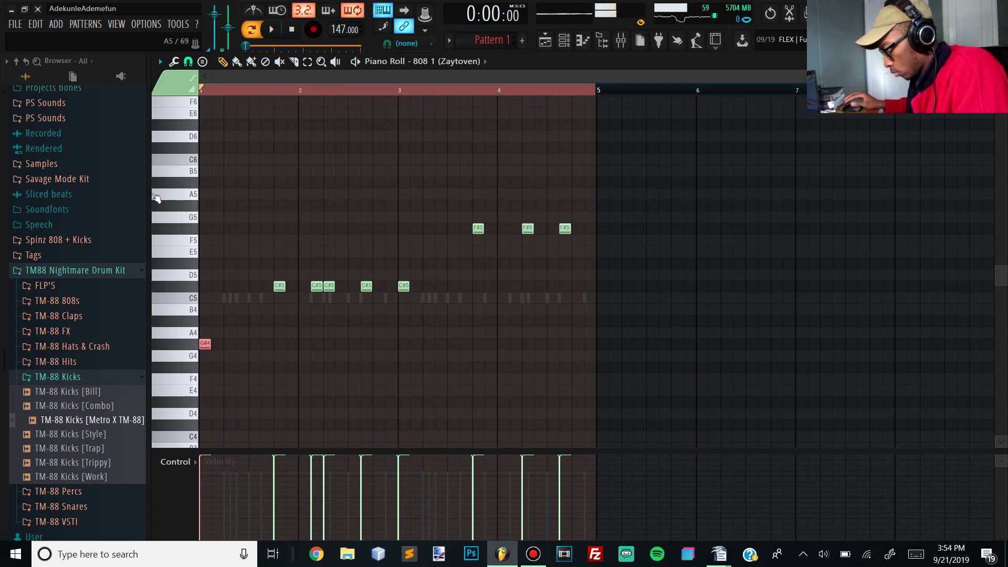
pyautogui.press('space')
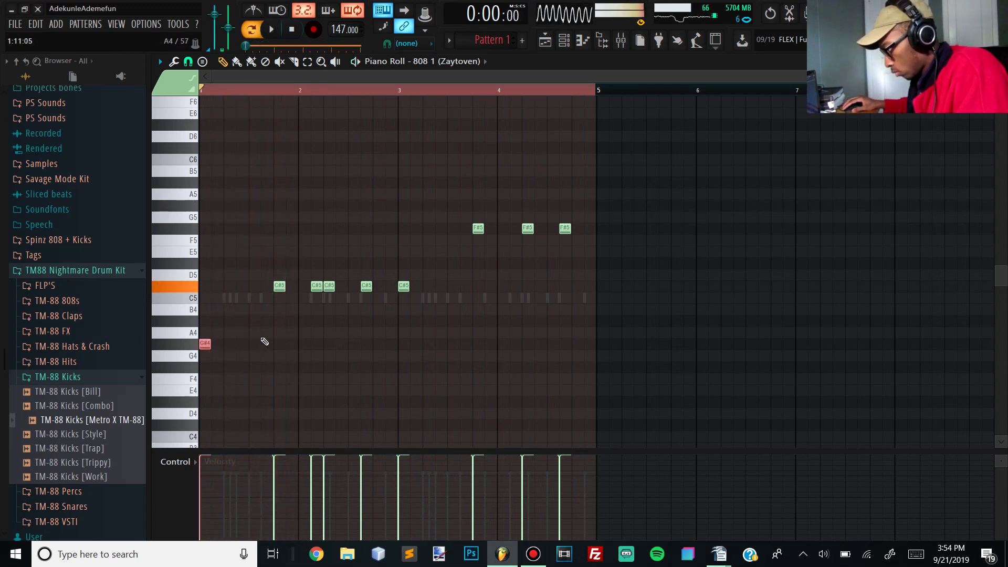